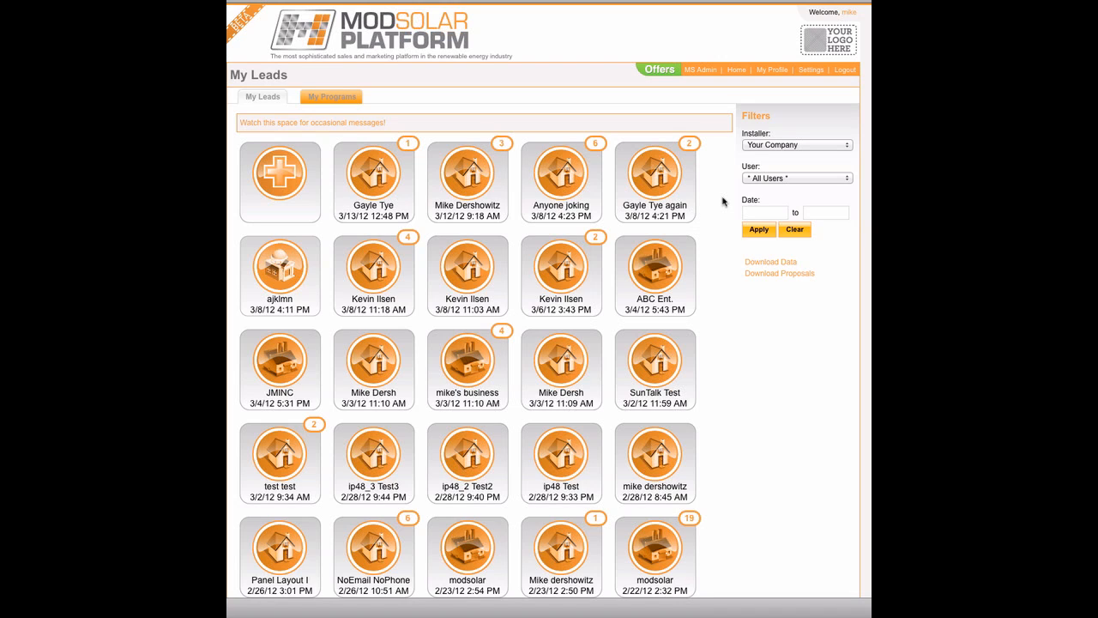
Add a proposal to the lead dated 3/12/12 9:18 AM and outline the small grey roof section beside the driveway as a sloped roof.
{"action": "left_click", "coordinate": [500, 186]}
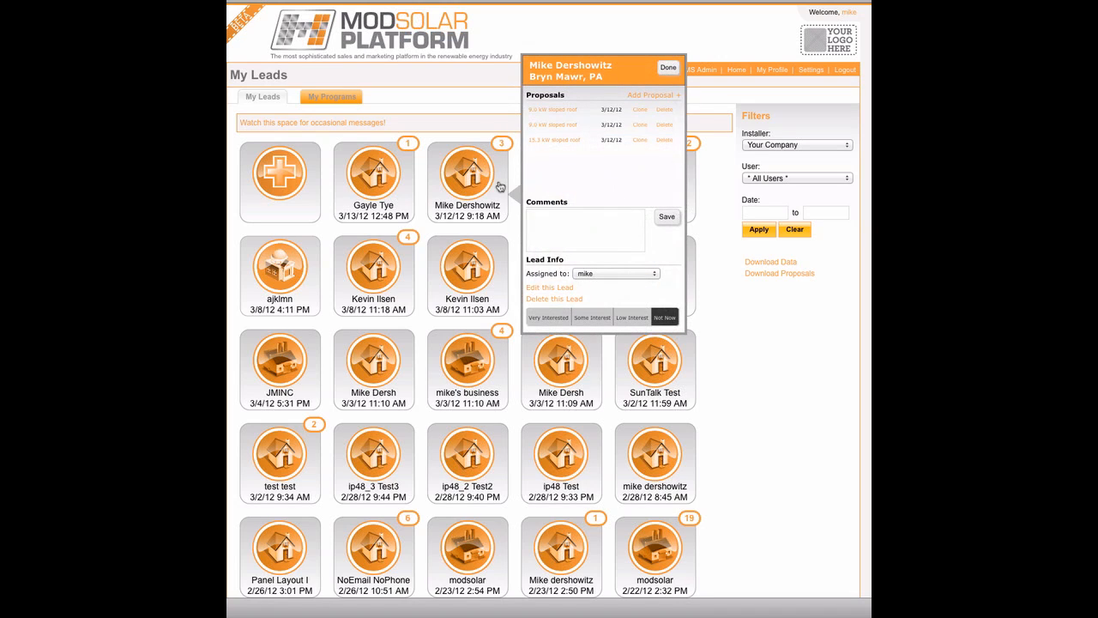
{"action": "left_click", "coordinate": [649, 96]}
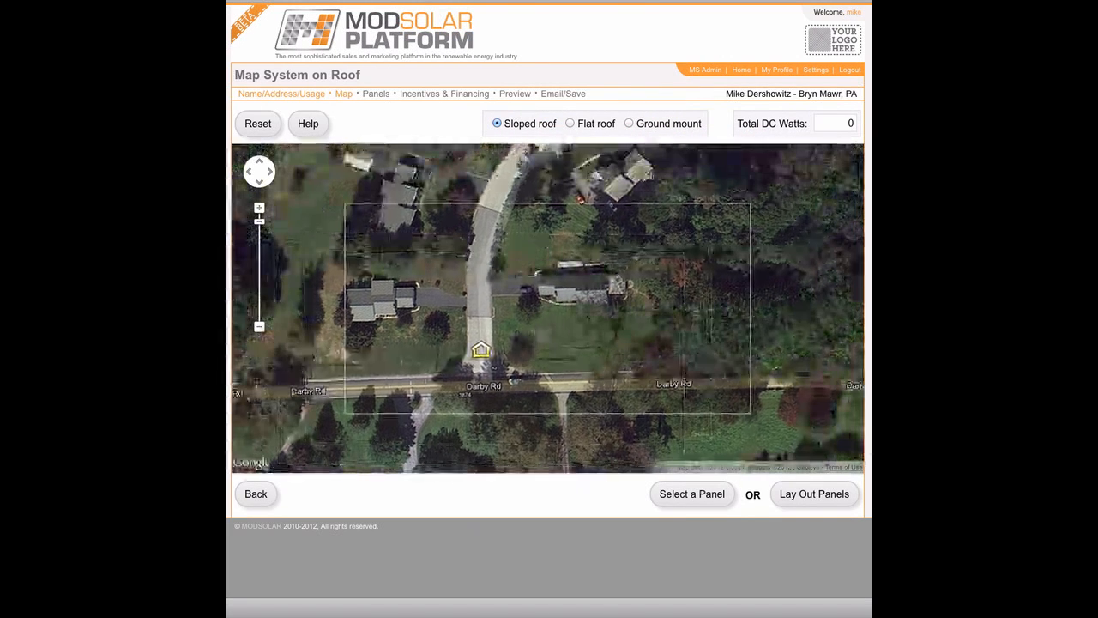
{"action": "left_click", "coordinate": [260, 208]}
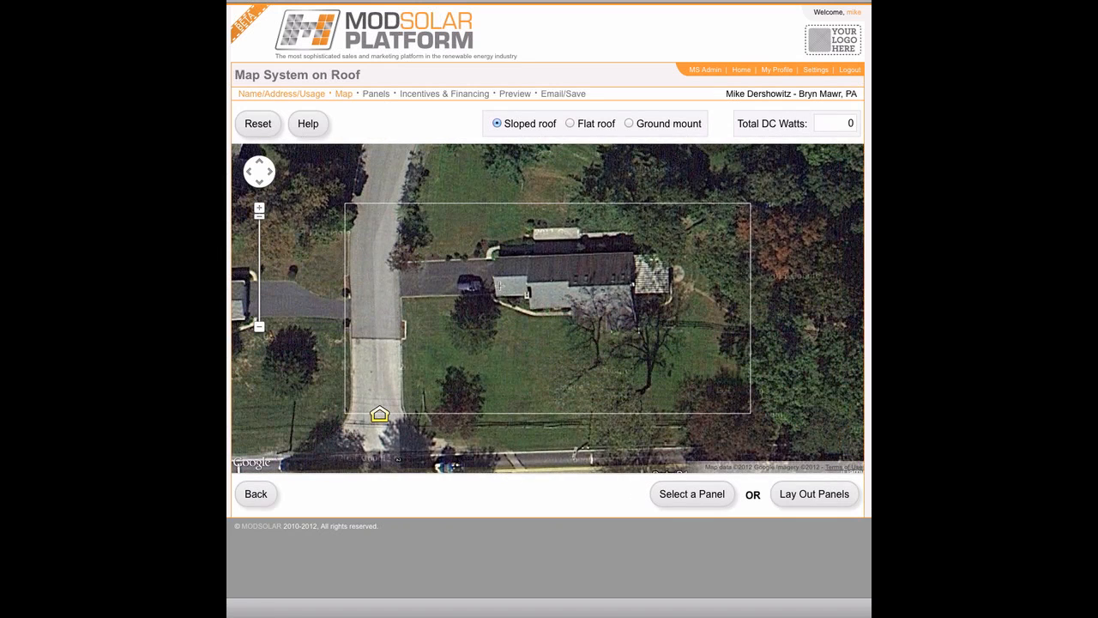
{"action": "left_click", "coordinate": [494, 279]}
{"action": "left_click", "coordinate": [496, 296]}
{"action": "left_click", "coordinate": [521, 294]}
{"action": "double_click", "coordinate": [522, 281]}
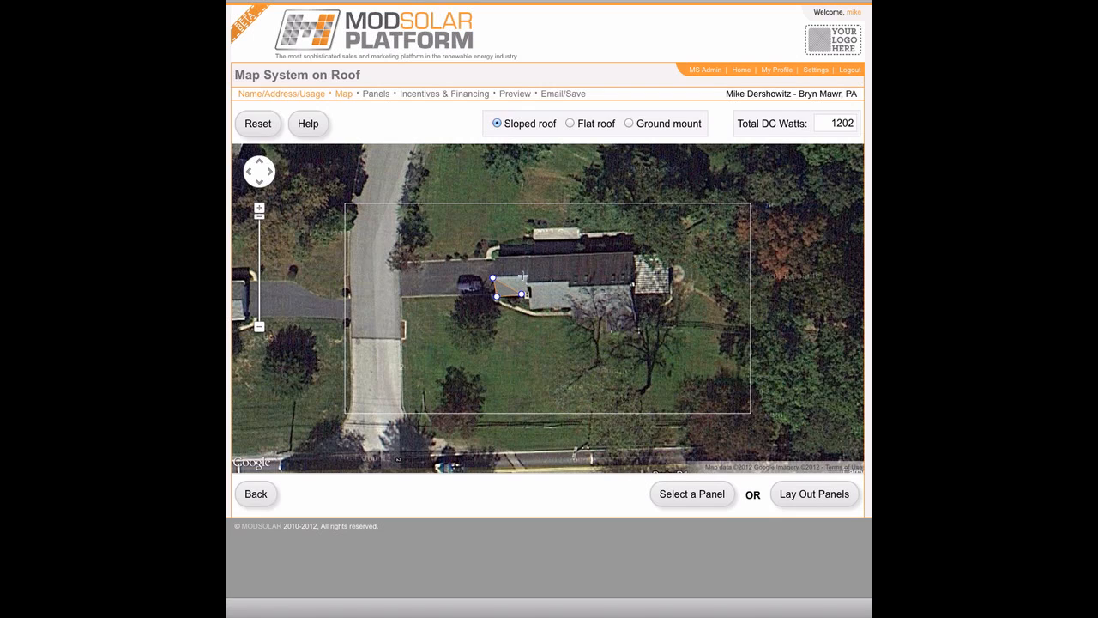
Square up the outlined roof region, snap its azimuth and rotate it to an azimuth of about 180 degrees.
{"action": "left_click", "coordinate": [515, 286]}
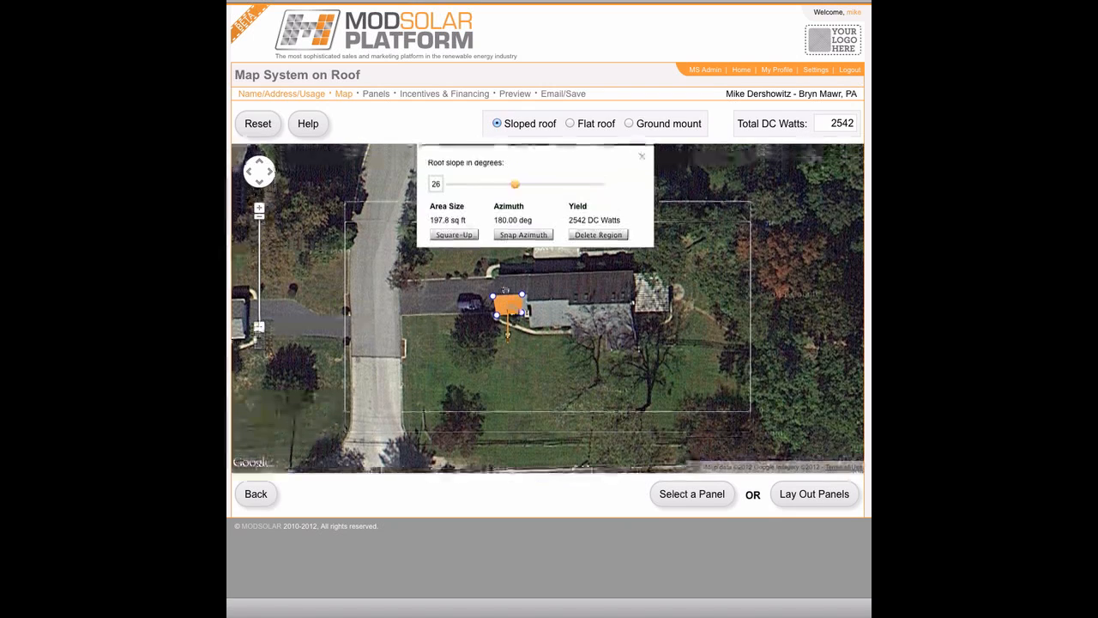
{"action": "left_click", "coordinate": [471, 238]}
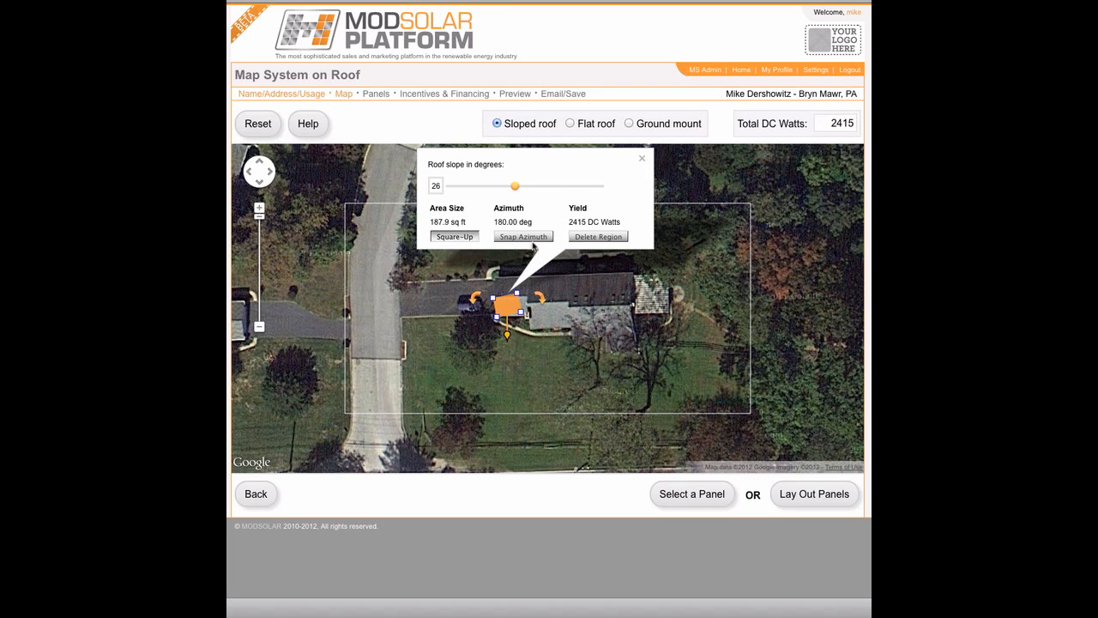
{"action": "left_click", "coordinate": [535, 241]}
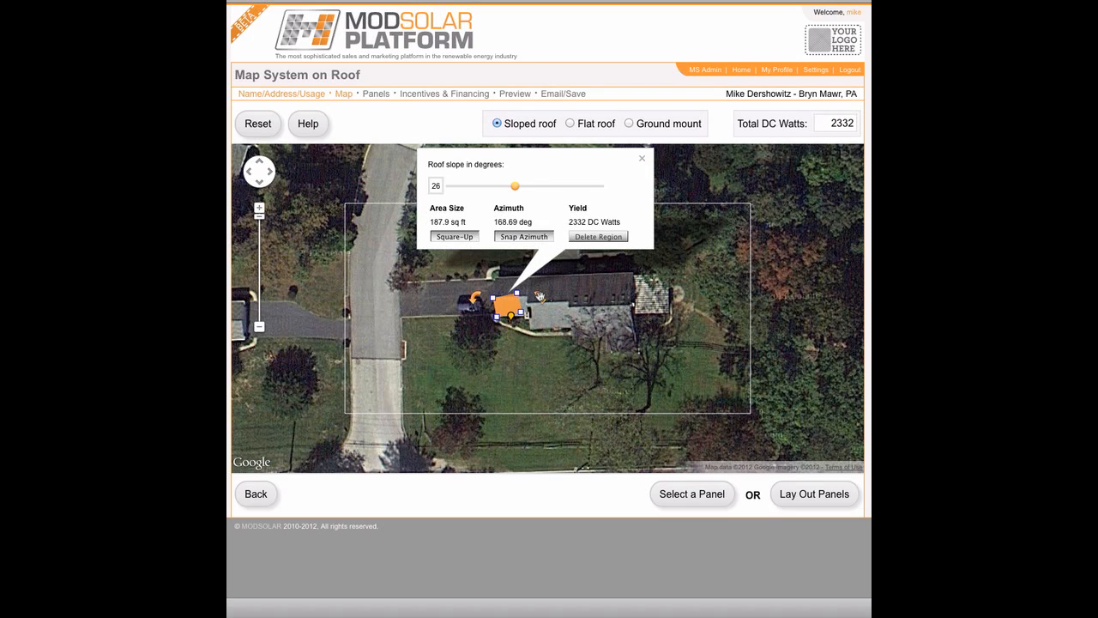
{"action": "left_click", "coordinate": [540, 296]}
{"action": "left_click_drag", "start_coordinate": [540, 296], "coordinate": [543, 299]}
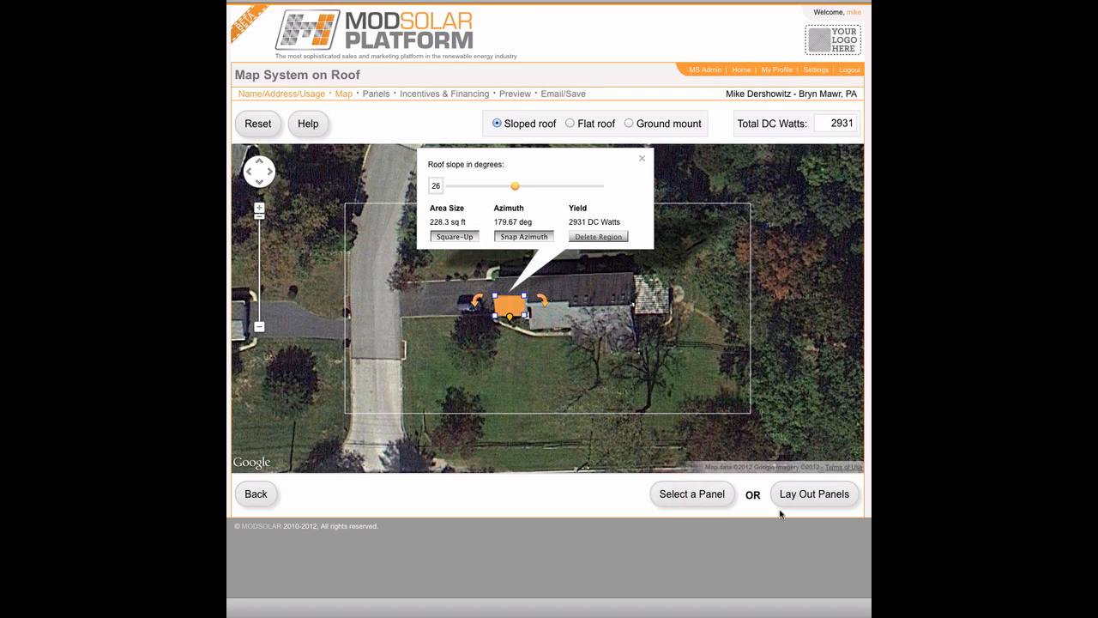
Lay out panels on the roof region and proceed to incentives with the edge-aligned test 240 solution.
{"action": "left_click", "coordinate": [807, 502]}
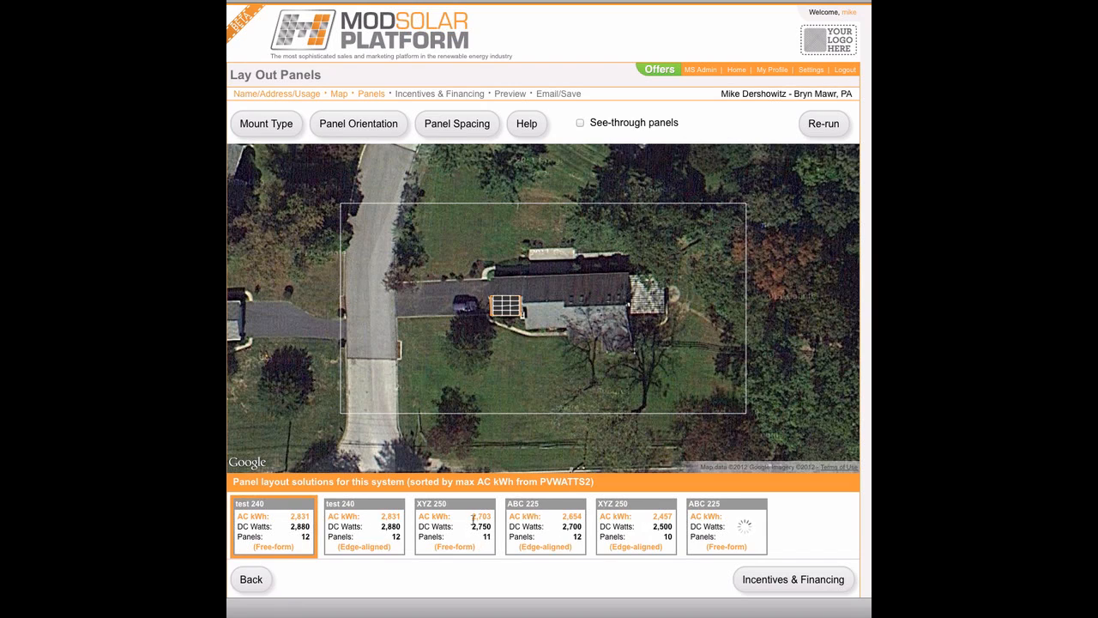
{"action": "left_click", "coordinate": [361, 529]}
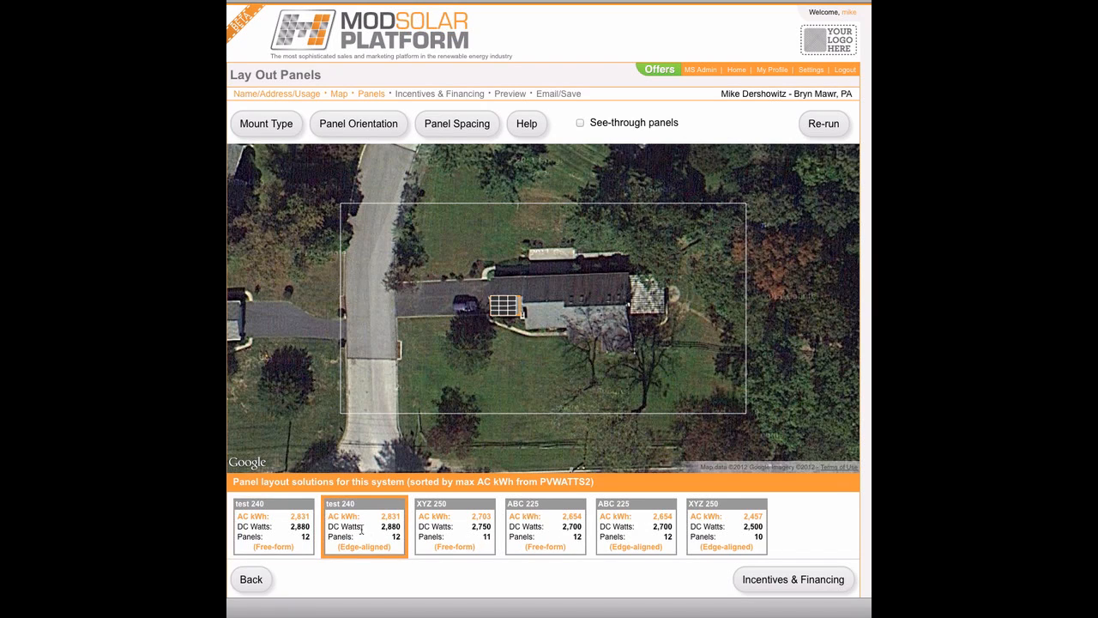
{"action": "left_click", "coordinate": [772, 590]}
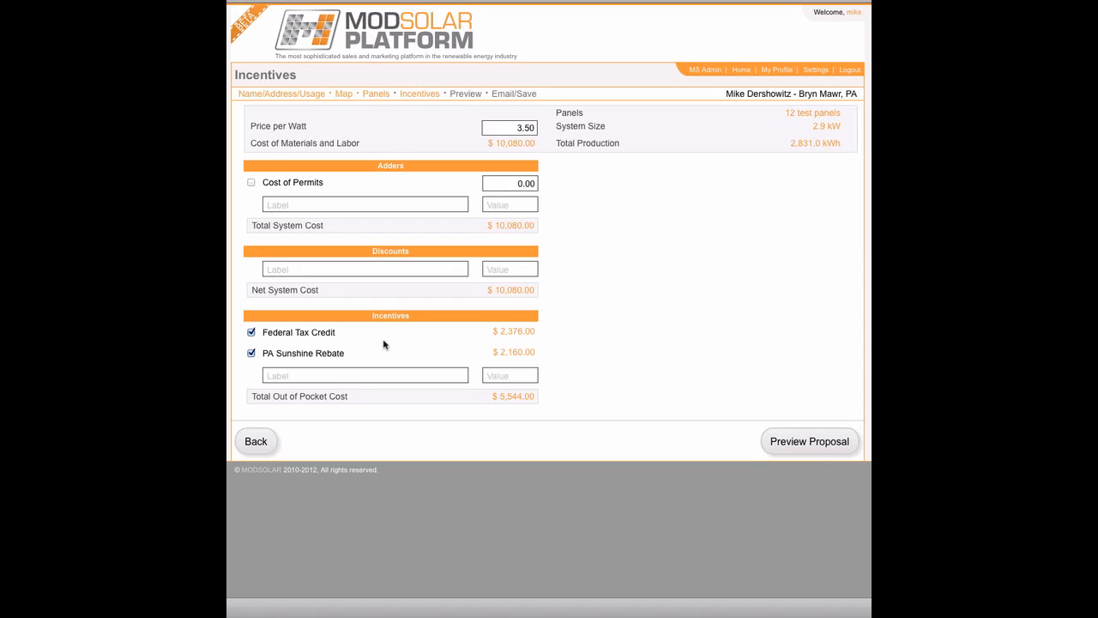
Include the cost of permits at 550 and add an adder labelled "High roof pitch" with a value of 1000.
{"action": "left_click", "coordinate": [250, 182]}
{"action": "left_click_drag", "start_coordinate": [512, 182], "coordinate": [541, 183]}
{"action": "type", "text": "550"}
{"action": "key", "text": "Tab"}
{"action": "type", "text": "High roof pitch"}
{"action": "key", "text": "Tab"}
{"action": "type", "text": "1000"}
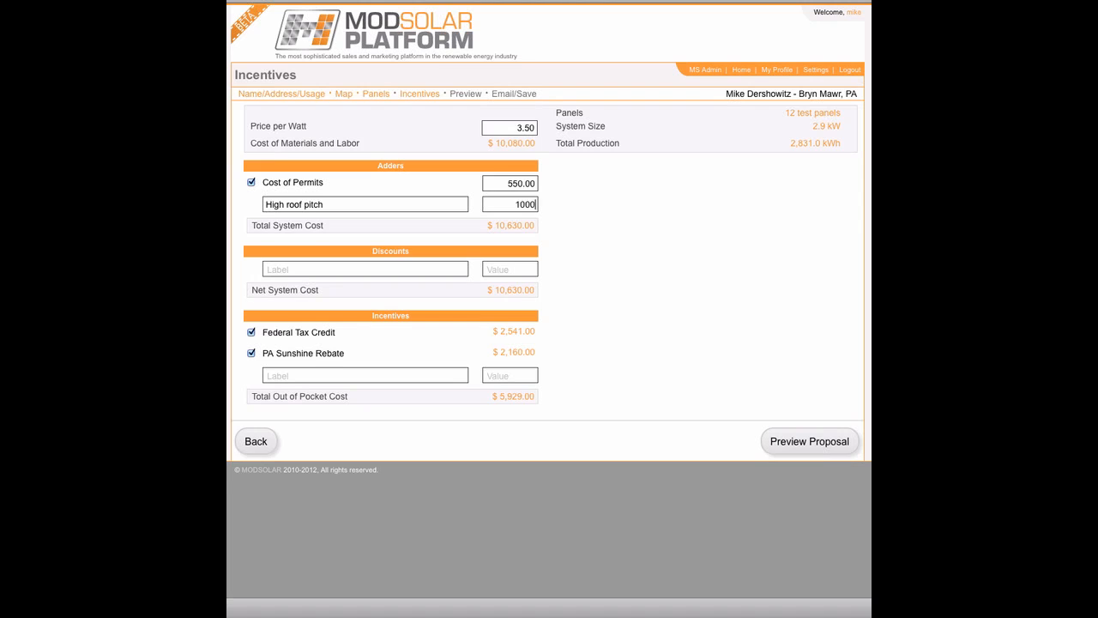
{"action": "key", "text": "Tab"}
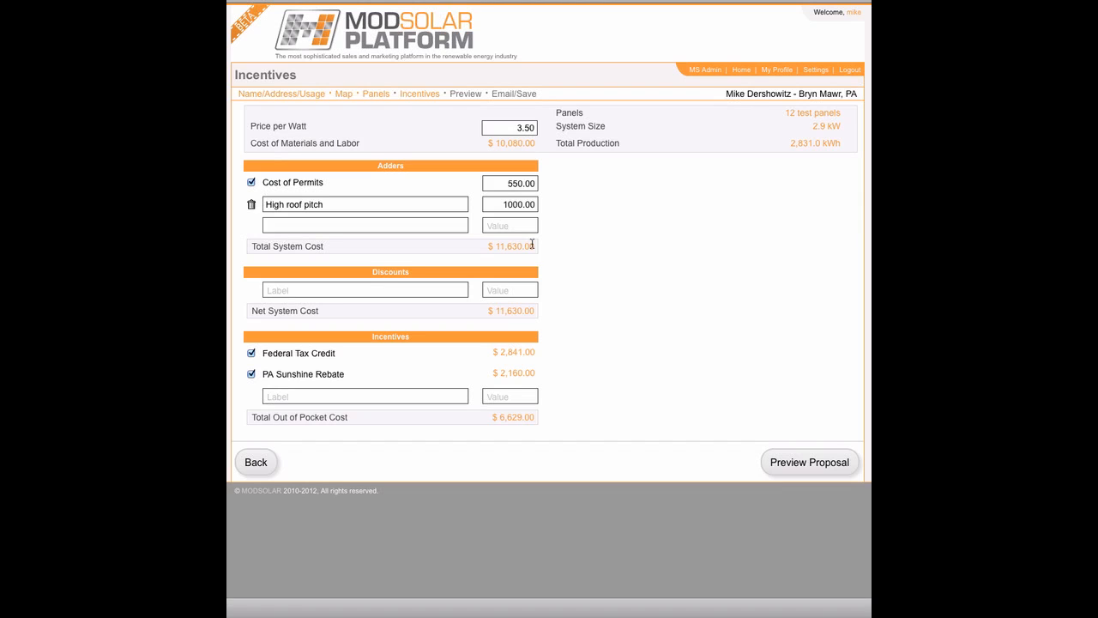
Add a discount labelled "Friends & family discount" with a value of 2000.
{"action": "left_click", "coordinate": [426, 291]}
{"action": "type", "text": "Fa"}
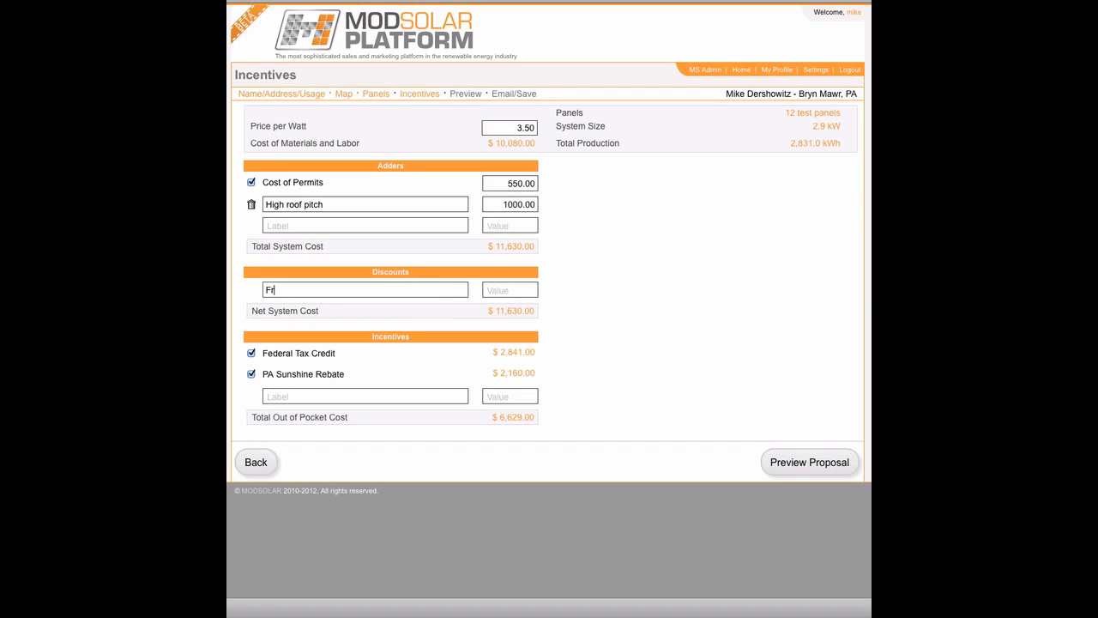
{"action": "key", "text": "BackSpace"}
{"action": "type", "text": "a"}
{"action": "key", "text": "BackSpace"}
{"action": "type", "text": "riends & family discount"}
{"action": "key", "text": "Tab"}
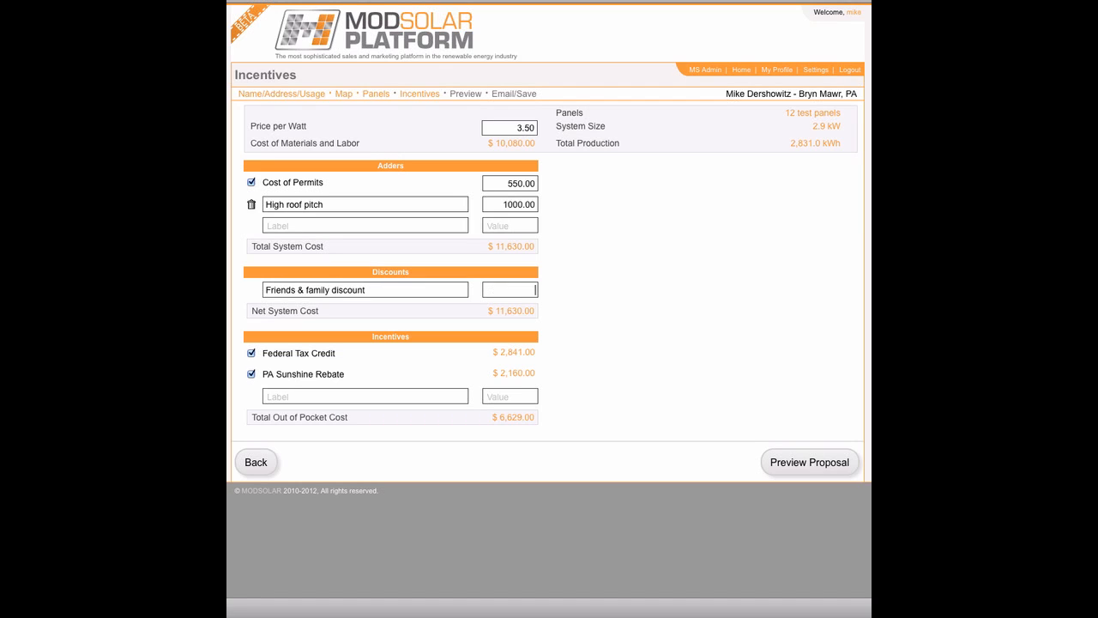
{"action": "type", "text": "2000"}
{"action": "key", "text": "Tab"}
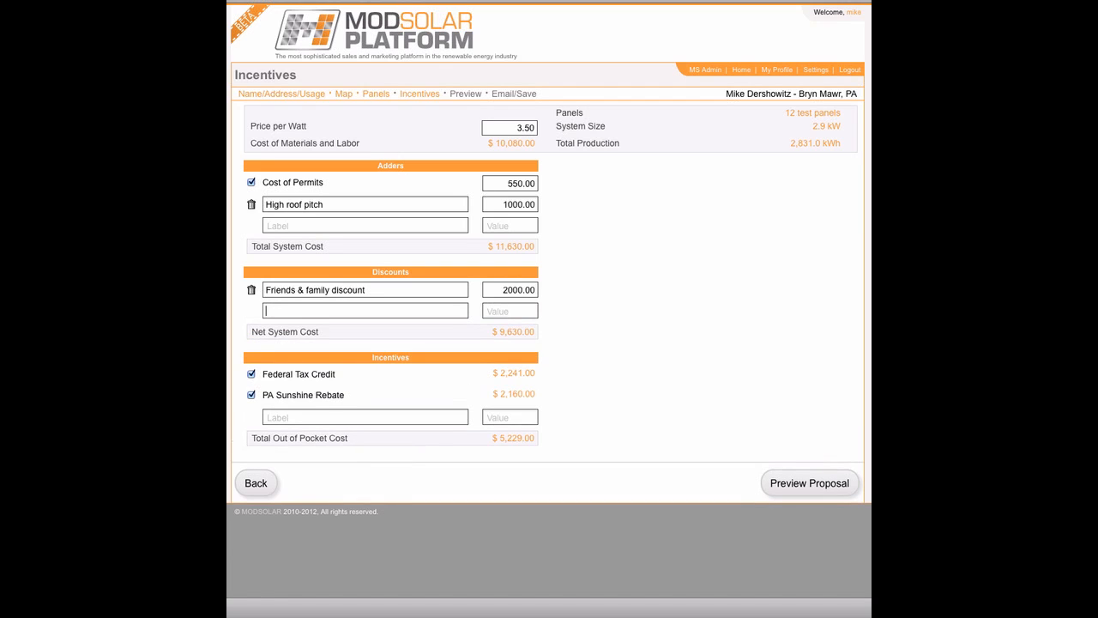
Delete the High roof pitch adder and re-enter it as "high roof pitch" with a value of 1000.
{"action": "left_click", "coordinate": [251, 204]}
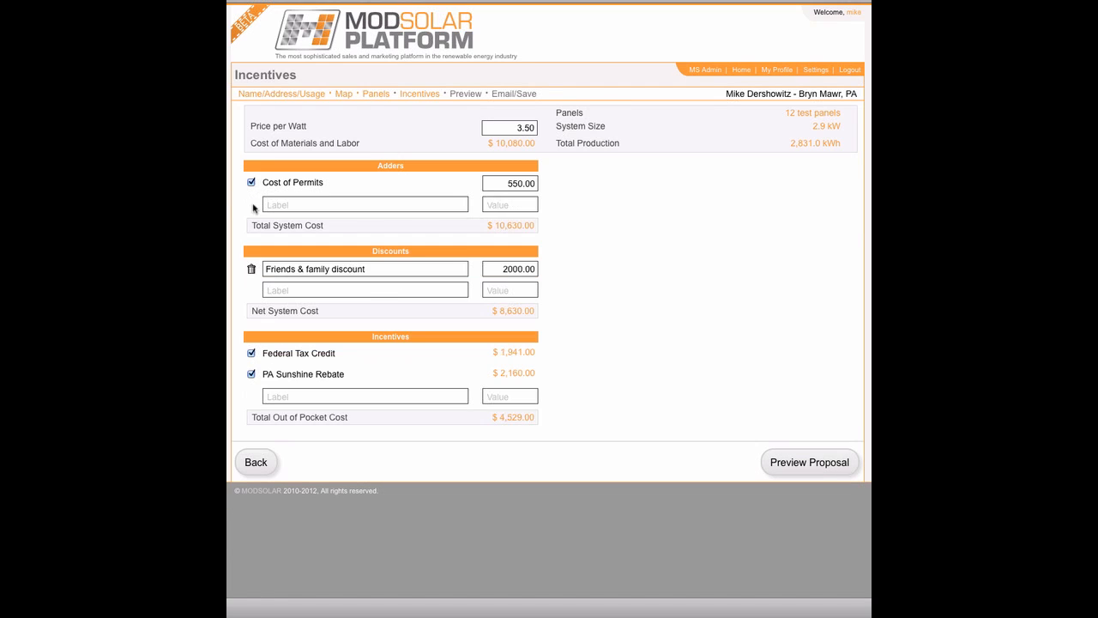
{"action": "left_click", "coordinate": [275, 204]}
{"action": "type", "text": "high roof pitch"}
{"action": "key", "text": "Tab"}
{"action": "type", "text": "1000"}
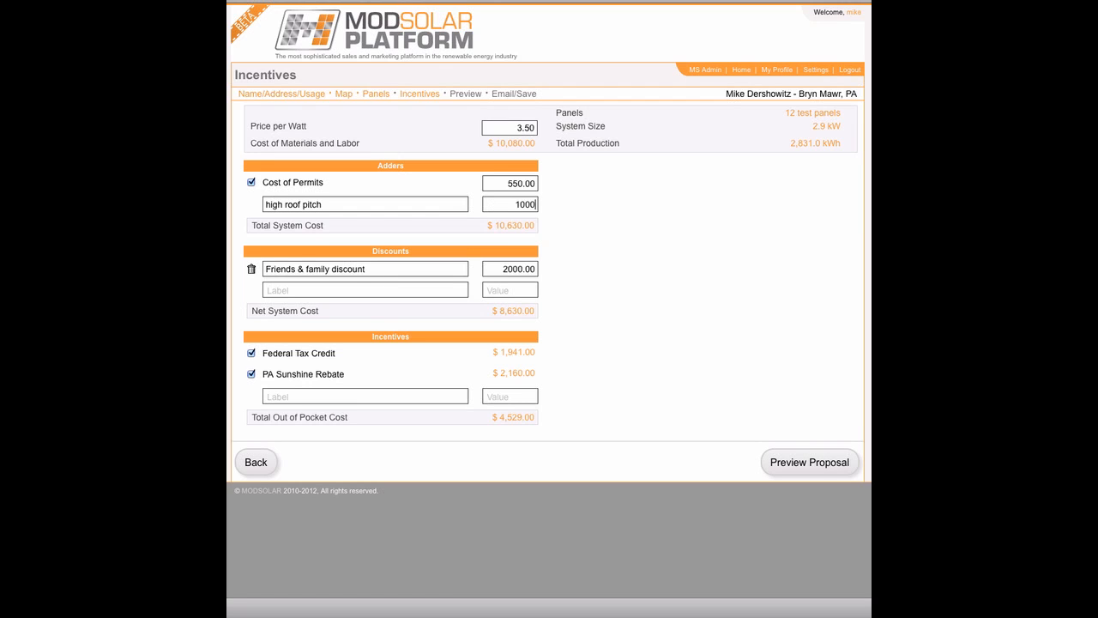
{"action": "key", "text": "Tab"}
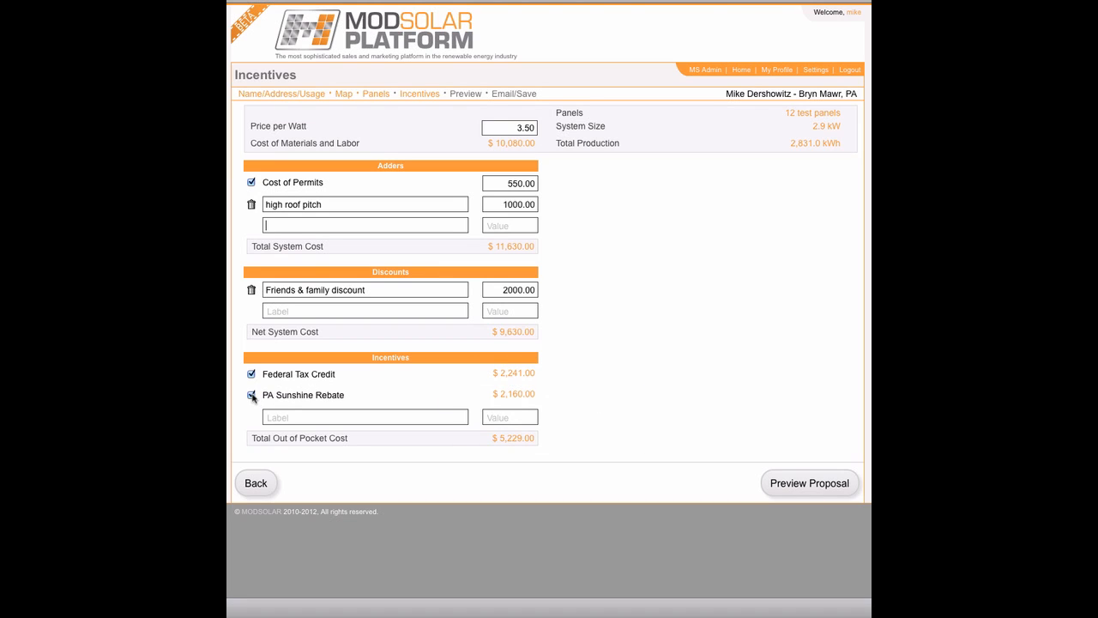
Exclude the PA Sunshine Rebate and add an incentive labelled "Local munipal rebate" with a value of 1000.
{"action": "left_click", "coordinate": [294, 394]}
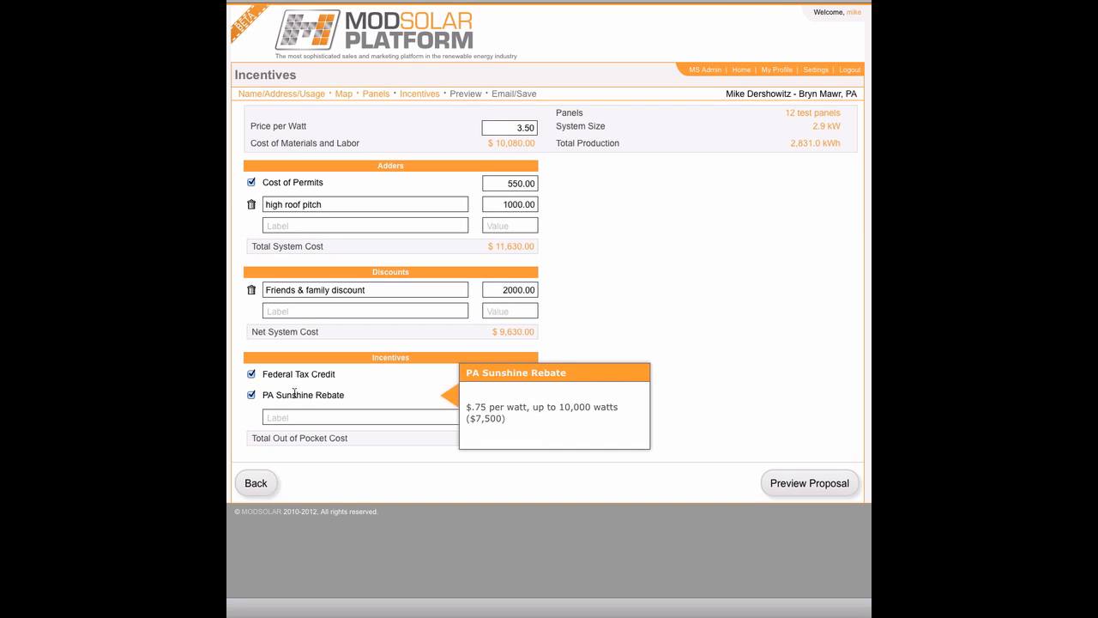
{"action": "left_click", "coordinate": [251, 395]}
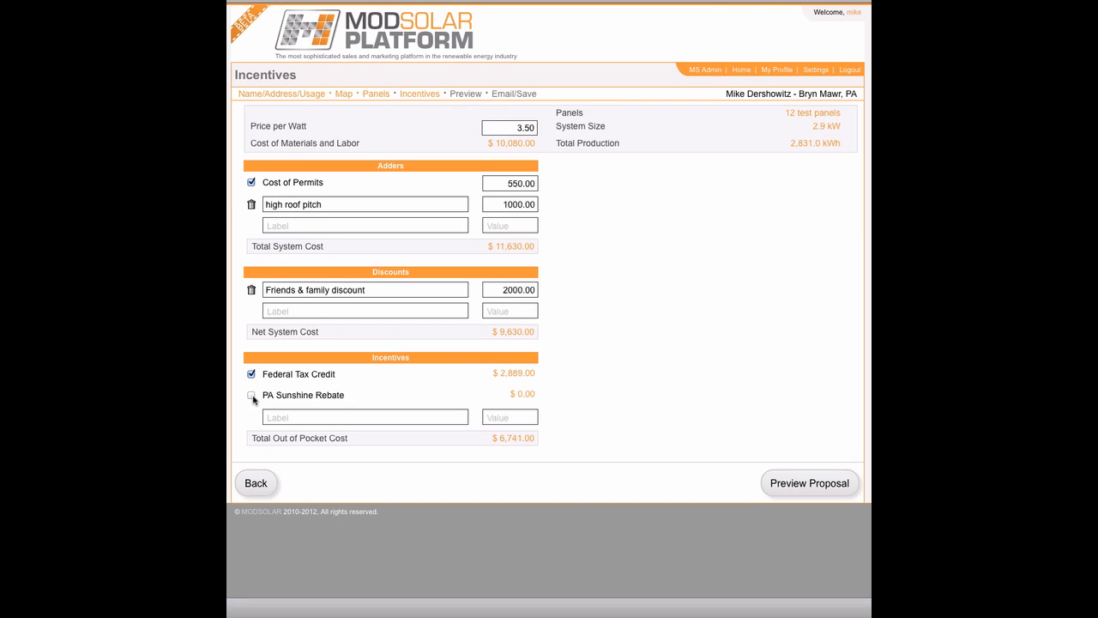
{"action": "left_click", "coordinate": [321, 418]}
{"action": "type", "text": "Local municap"}
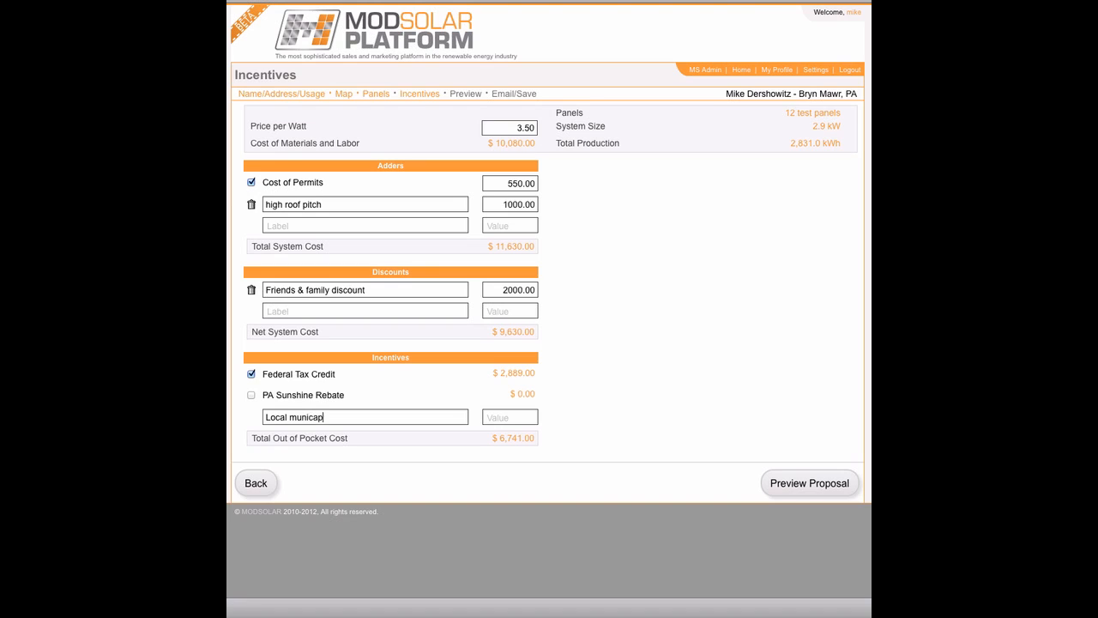
{"action": "key", "text": "BackSpace"}
{"action": "key", "text": "BackSpace"}
{"action": "type", "text": "pal rebate"}
{"action": "key", "text": "Tab"}
{"action": "type", "text": "1000"}
{"action": "key", "text": "Tab"}
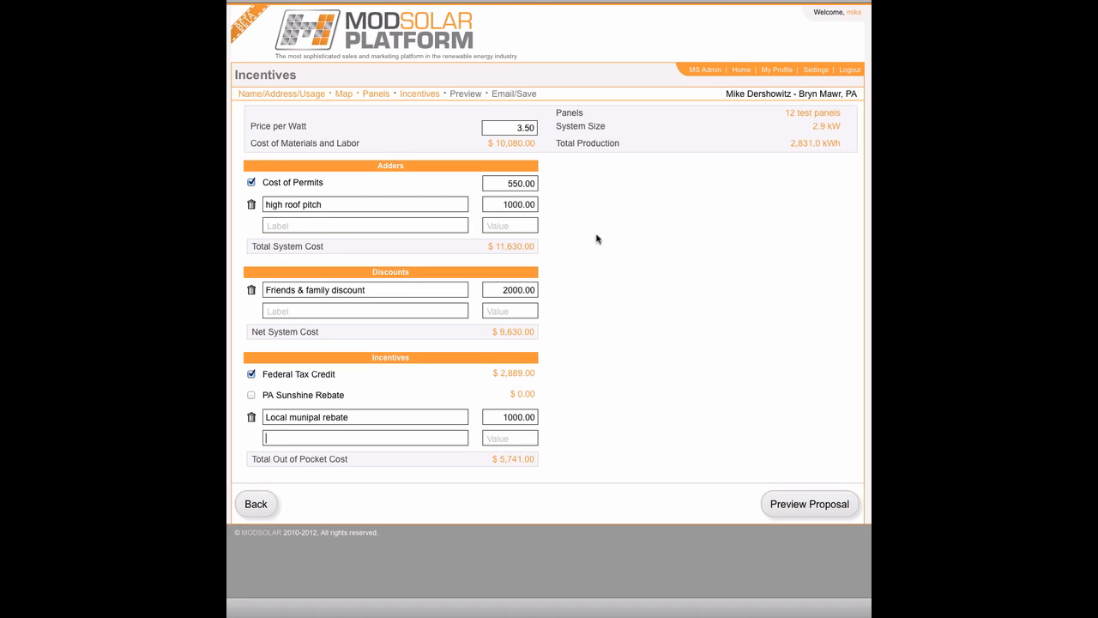
Set the price per watt to 4.00 and preview the proposal's cost breakdown.
{"action": "left_click", "coordinate": [515, 127]}
{"action": "key", "text": "Right"}
{"action": "key", "text": "Right"}
{"action": "key", "text": "BackSpace"}
{"action": "key", "text": "BackSpace"}
{"action": "key", "text": "BackSpace"}
{"action": "key", "text": "BackSpace"}
{"action": "type", "text": "4.00"}
{"action": "key", "text": "Return"}
{"action": "left_click", "coordinate": [809, 504]}
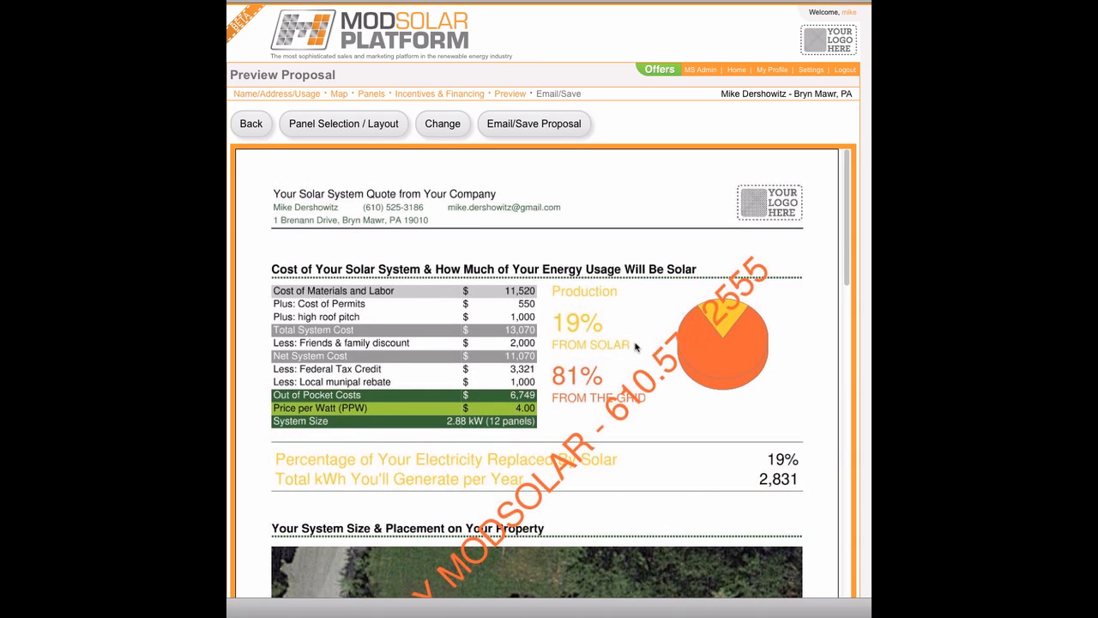
{"action": "scroll", "coordinate": [607, 297], "scroll_direction": "down", "scroll_amount": 1}
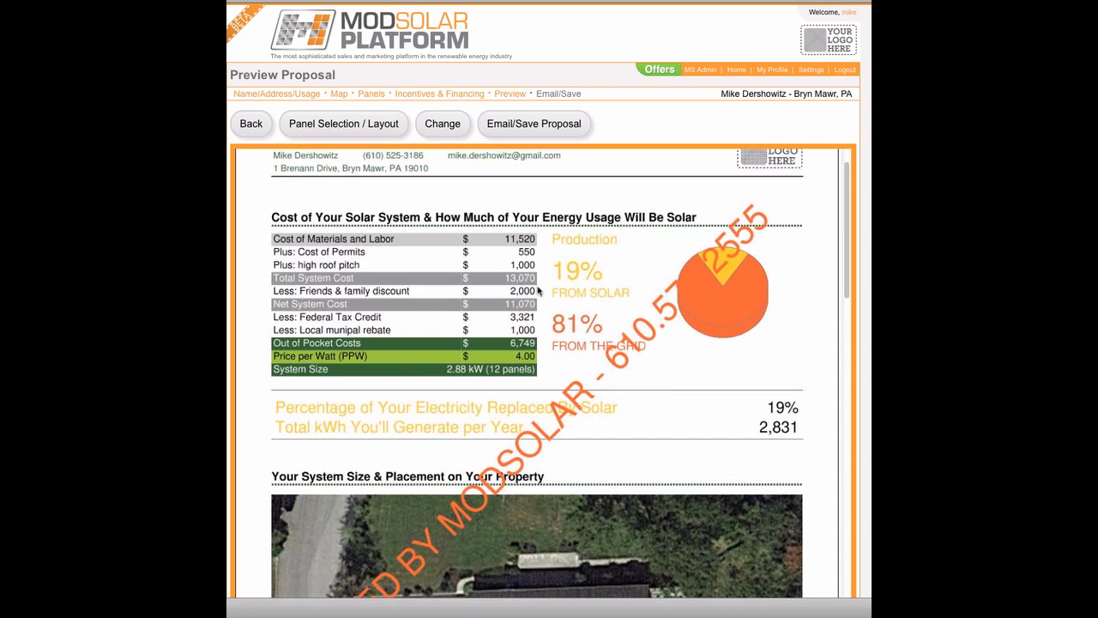
Go back to the incentives, delete the local rebate and the Friends & family discount, and preview the revised proposal.
{"action": "left_click", "coordinate": [263, 133]}
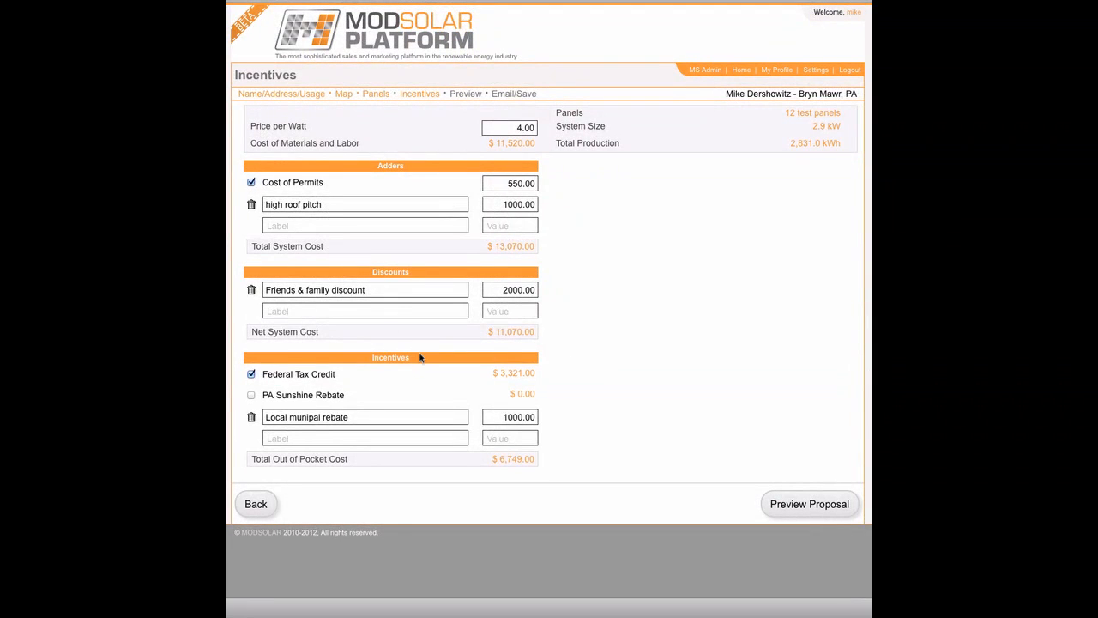
{"action": "left_click", "coordinate": [254, 418]}
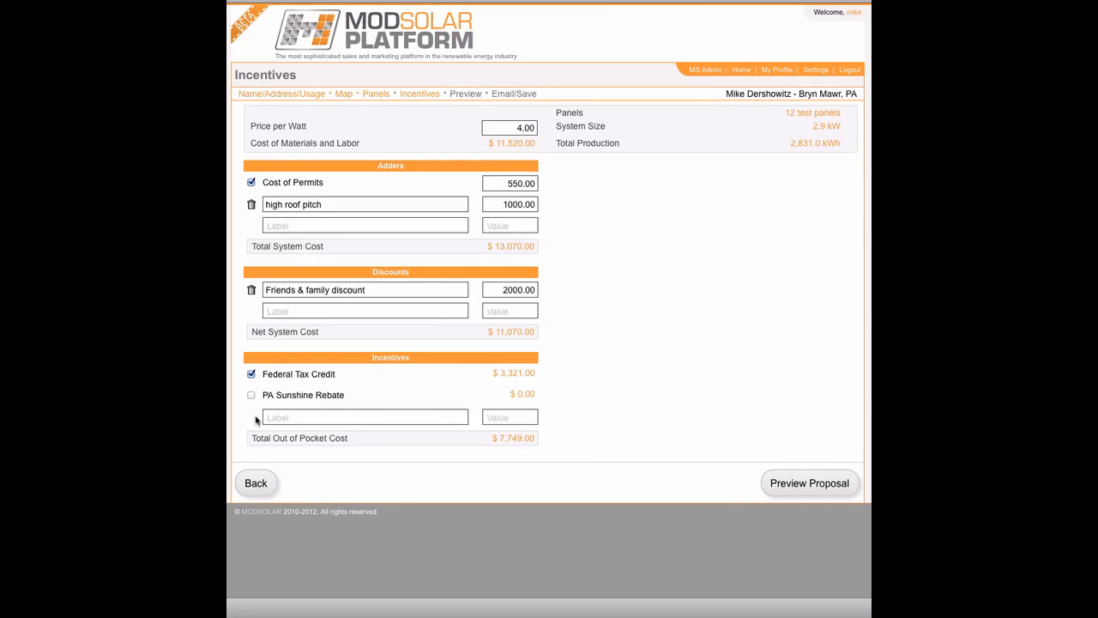
{"action": "left_click", "coordinate": [252, 290]}
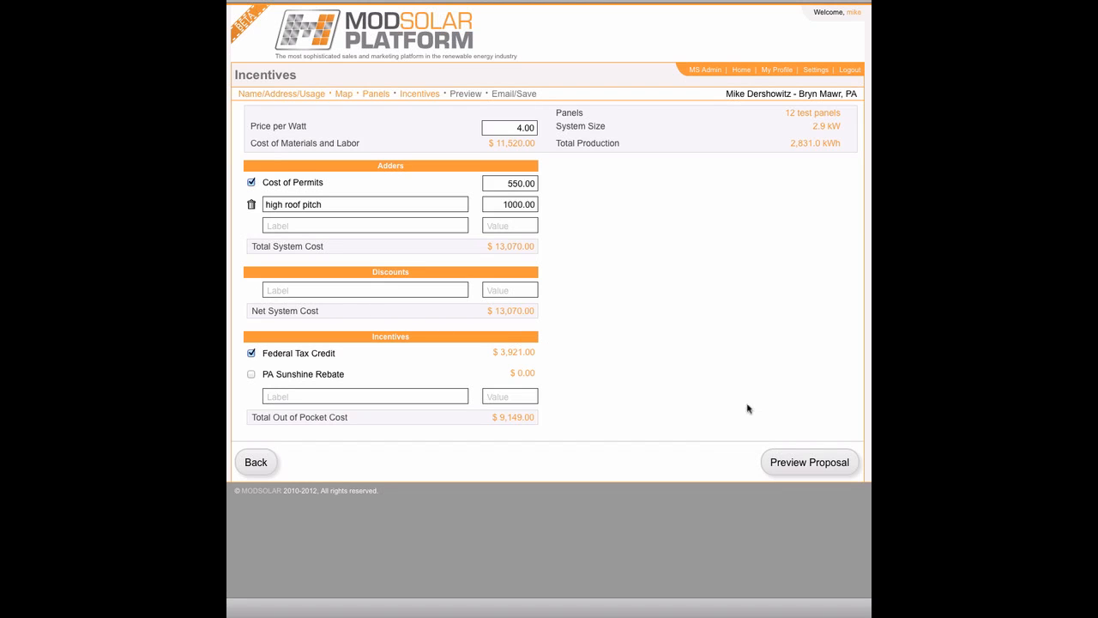
{"action": "left_click", "coordinate": [805, 462]}
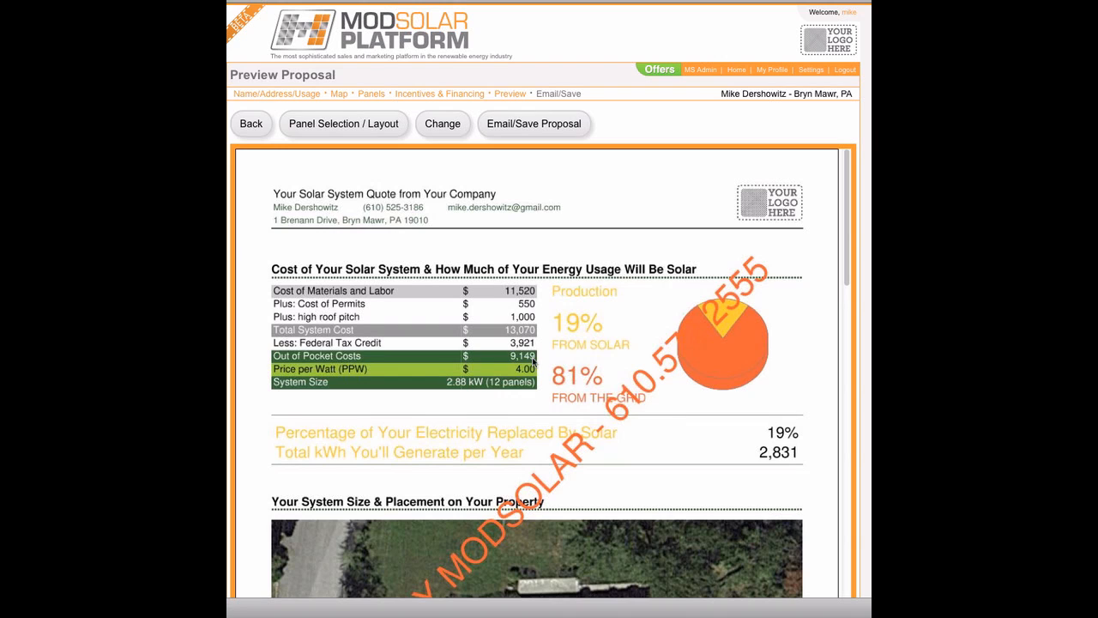
Regenerate the proposal with an installation price per watt of 3.50 and proceed to emailing or saving it.
{"action": "left_click", "coordinate": [445, 134]}
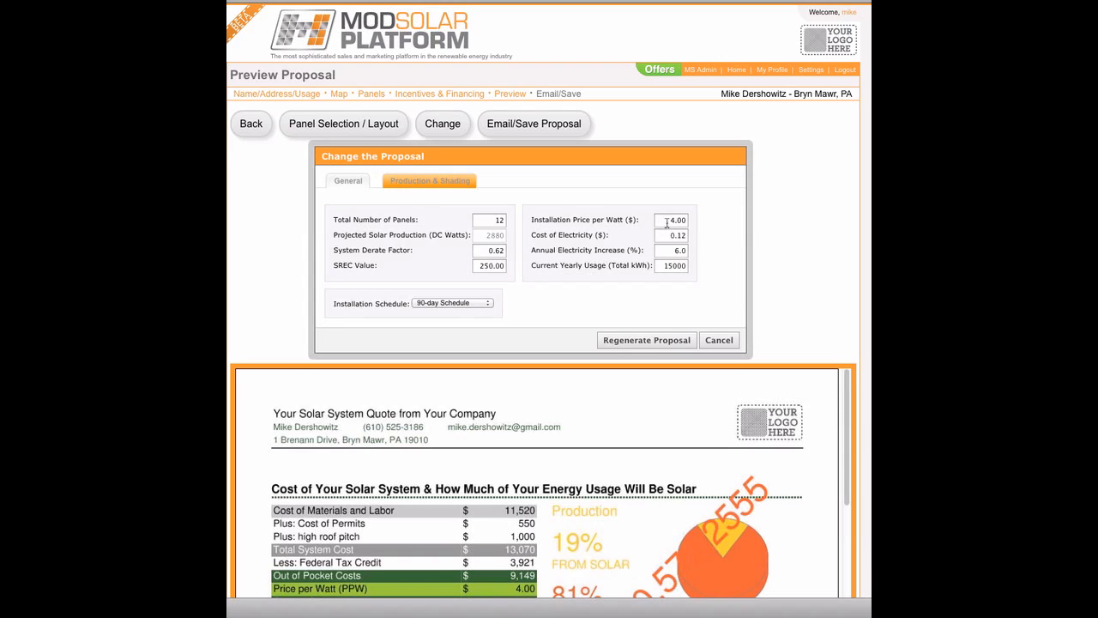
{"action": "left_click_drag", "start_coordinate": [666, 220], "coordinate": [692, 222]}
{"action": "type", "text": "3.50"}
{"action": "left_click", "coordinate": [665, 344]}
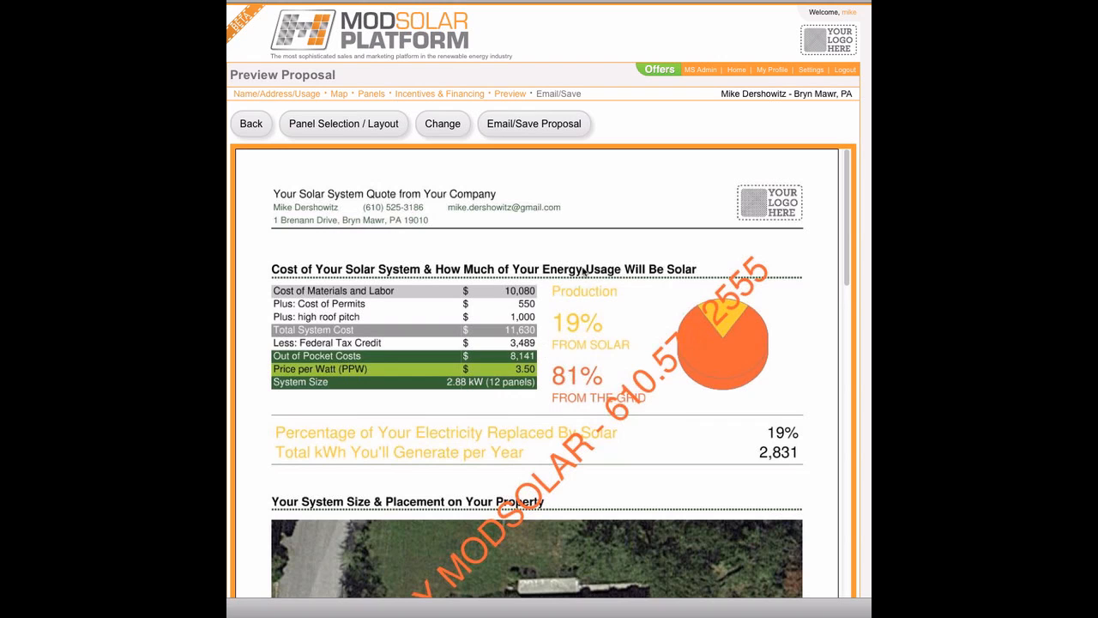
{"action": "left_click", "coordinate": [545, 134]}
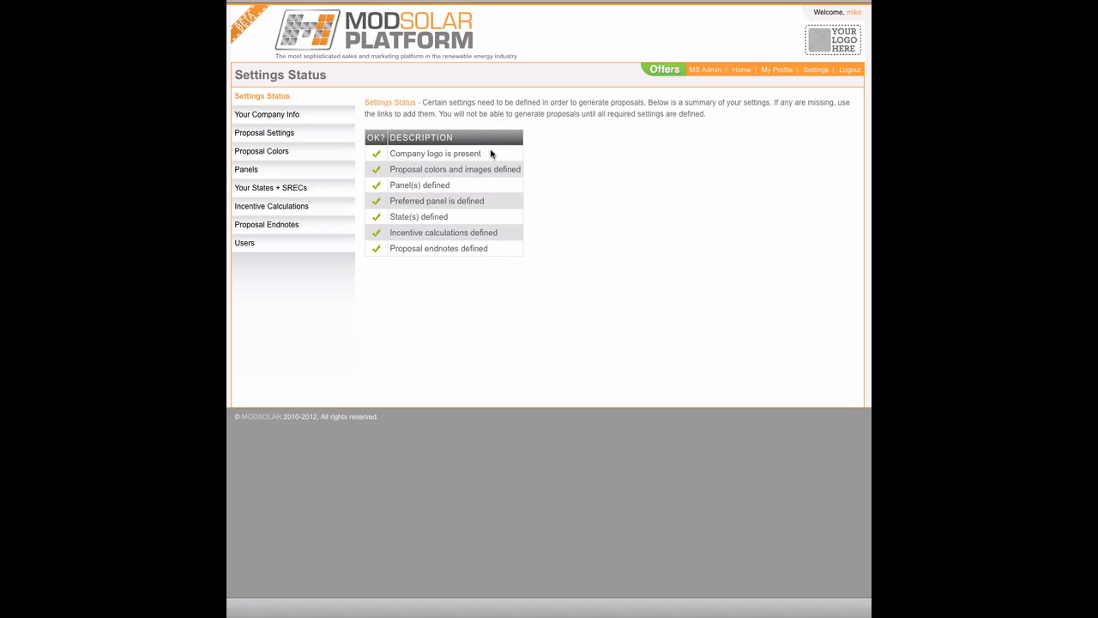
Add NY to the company's states, keeping its default SREC values, and save it.
{"action": "left_click", "coordinate": [326, 212]}
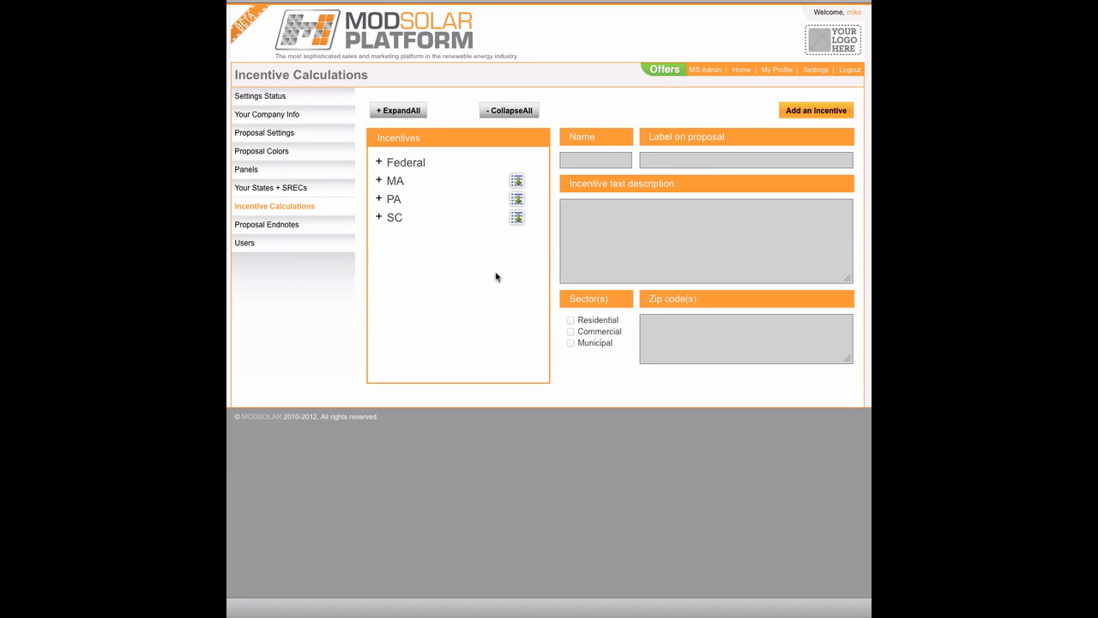
{"action": "left_click", "coordinate": [303, 188]}
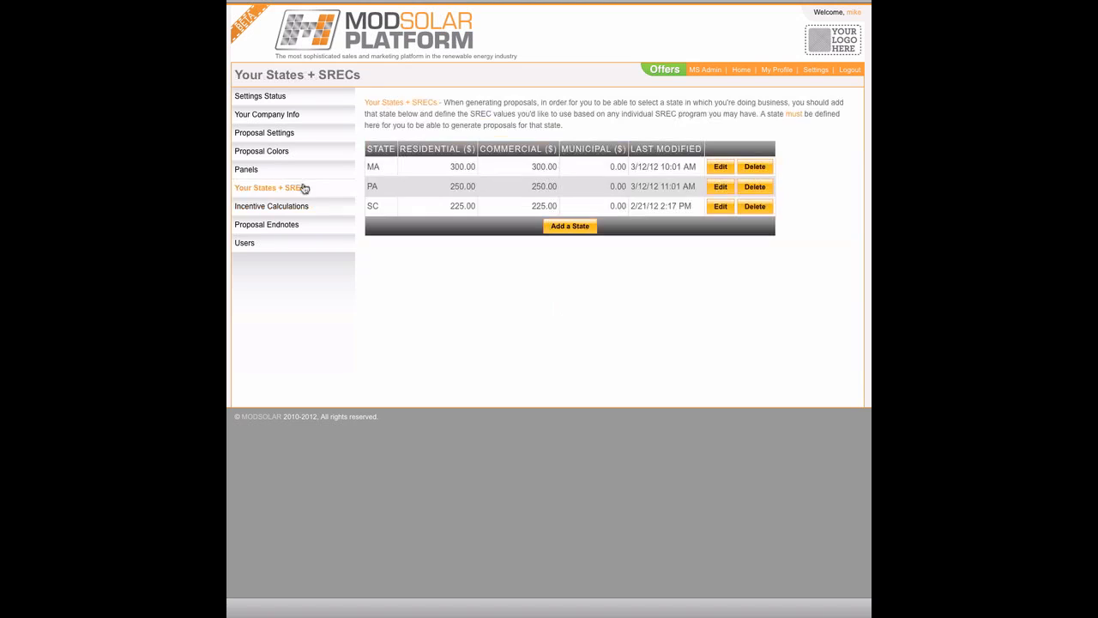
{"action": "left_click", "coordinate": [571, 232]}
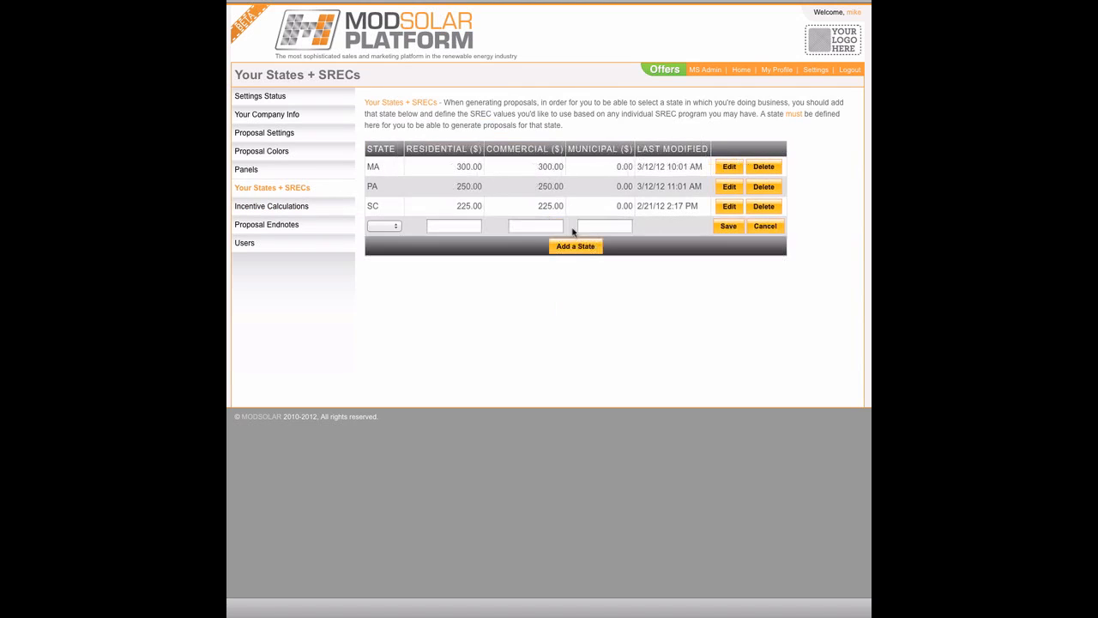
{"action": "left_click", "coordinate": [395, 228]}
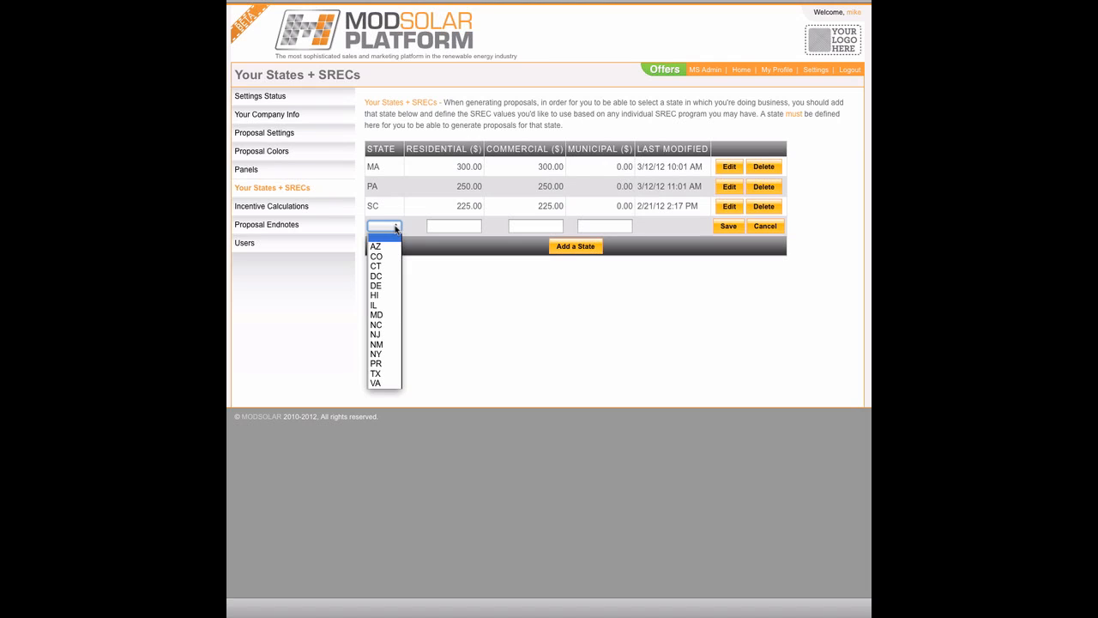
{"action": "left_click", "coordinate": [387, 355]}
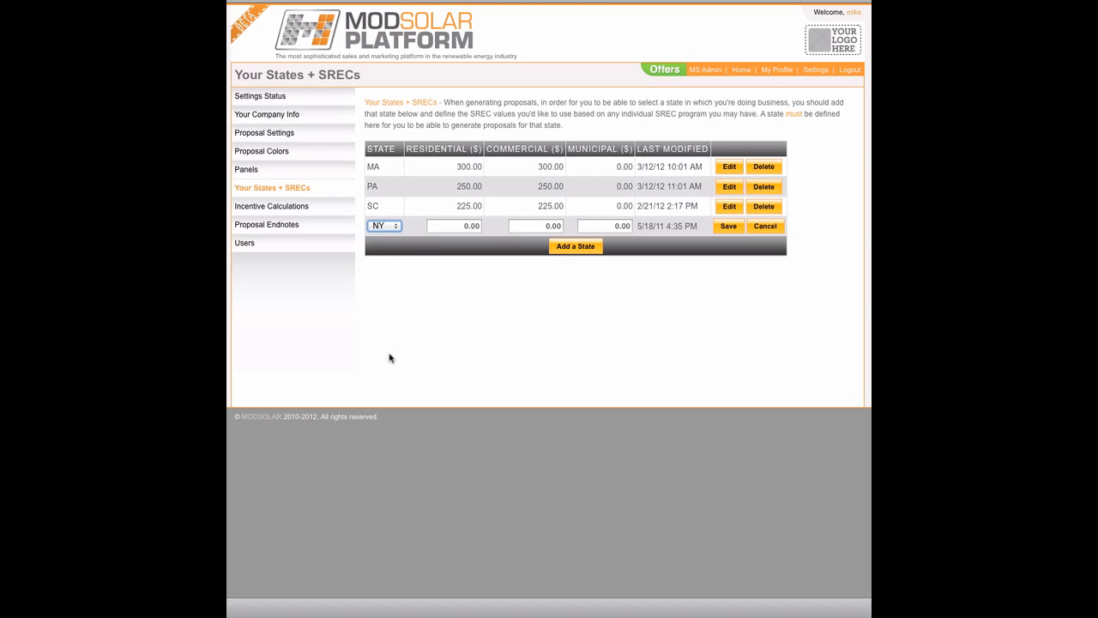
{"action": "left_click", "coordinate": [729, 227]}
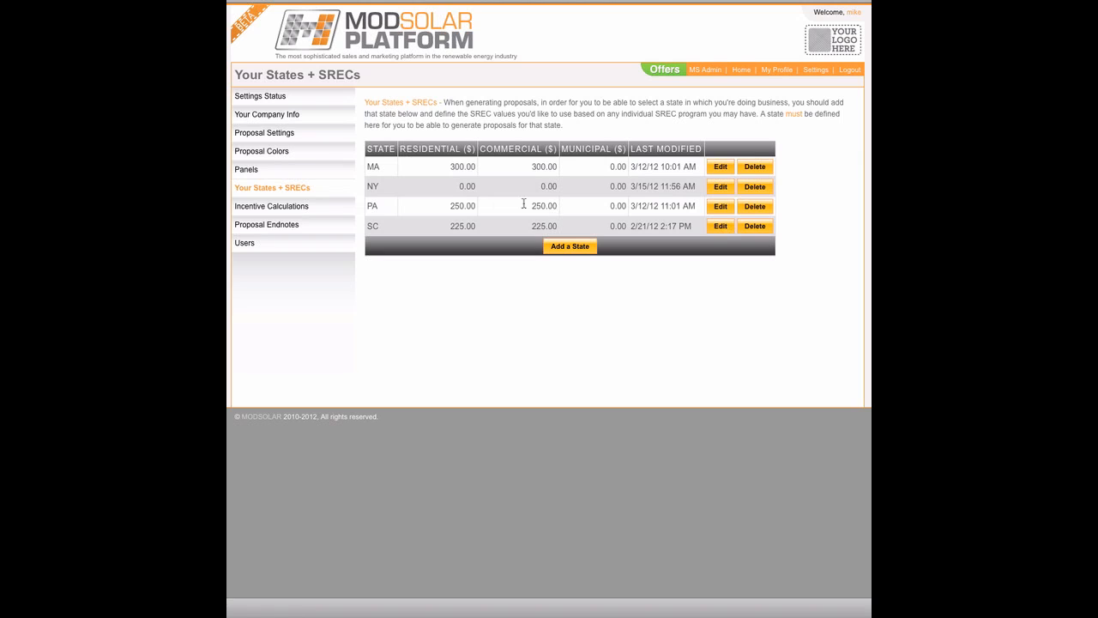
Enable the predefined NY incentives from NYSERDA (res) through Solar Tax Credit and open the NYSERDA (res) details.
{"action": "left_click", "coordinate": [327, 211]}
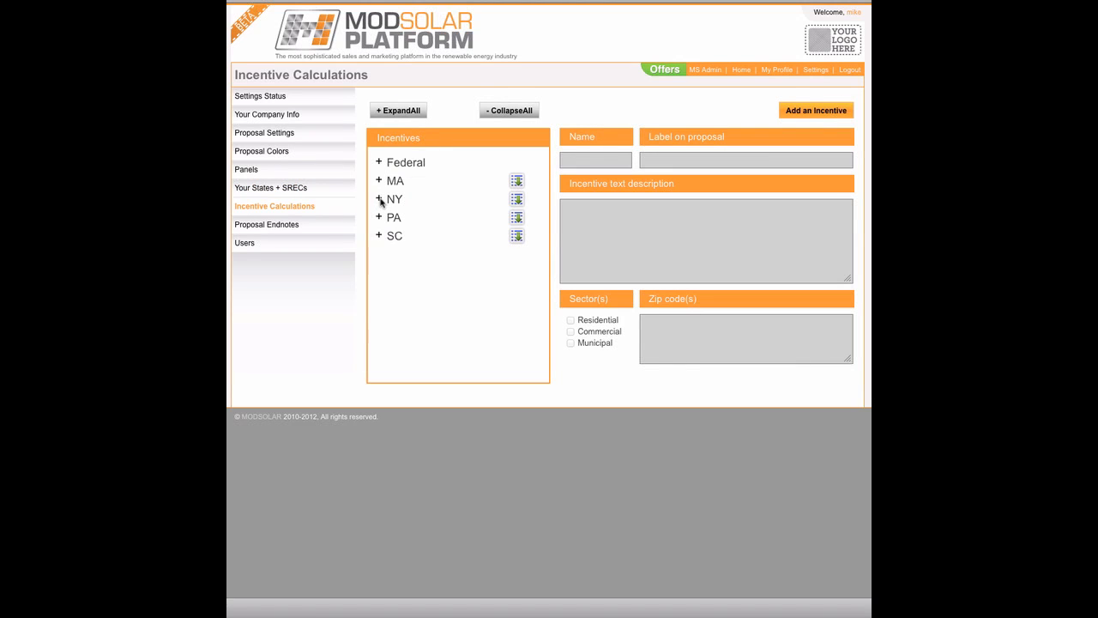
{"action": "left_click", "coordinate": [379, 199]}
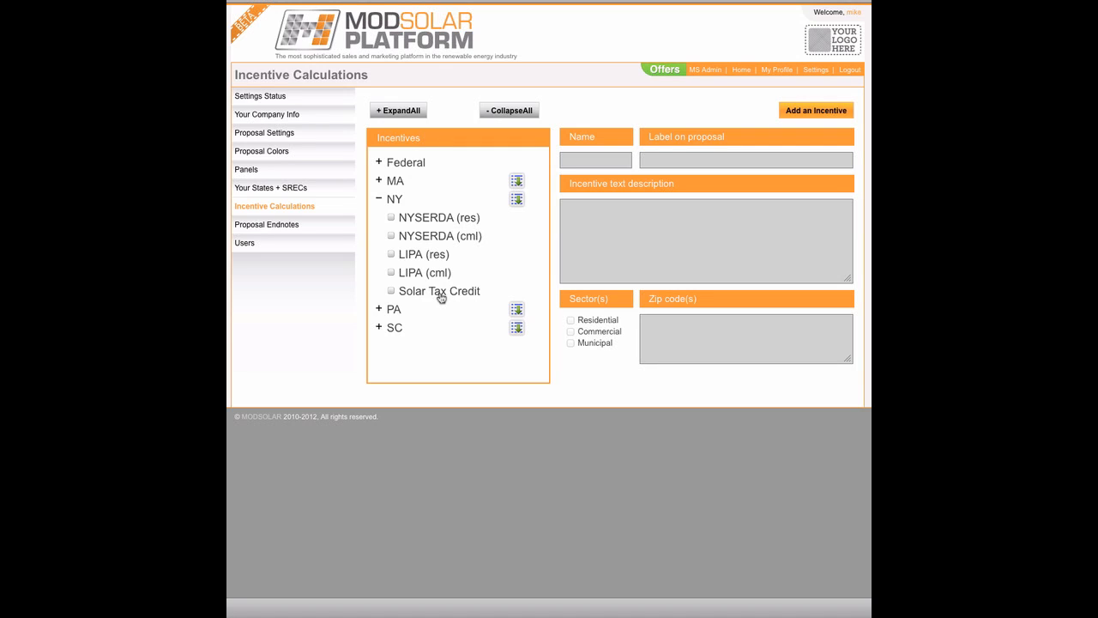
{"action": "left_click", "coordinate": [391, 218]}
{"action": "left_click", "coordinate": [391, 291]}
{"action": "left_click", "coordinate": [428, 223]}
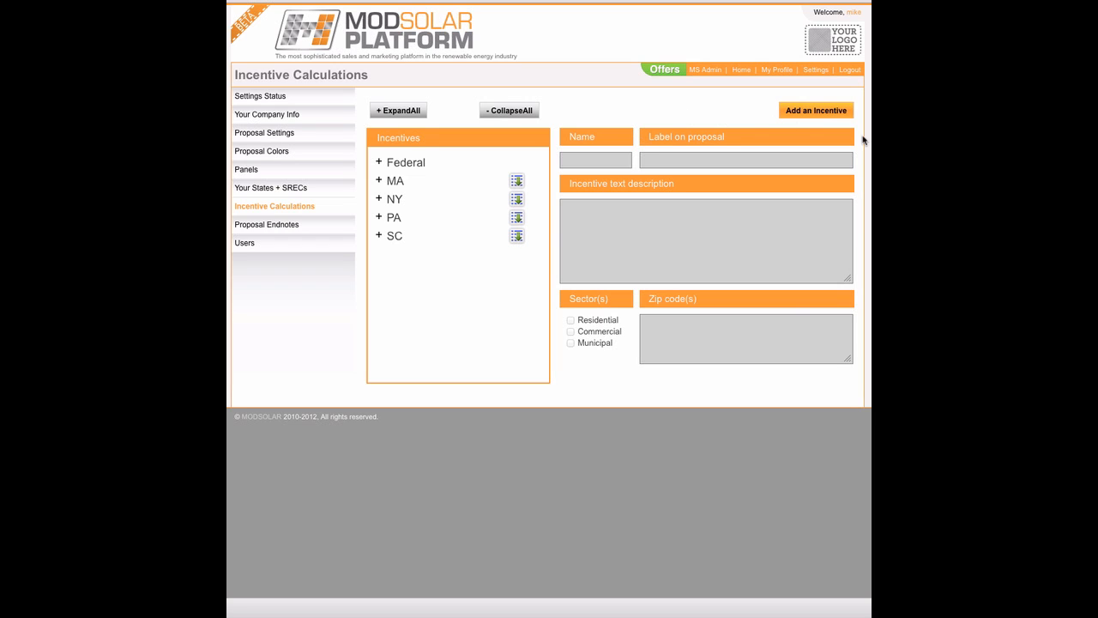
Start a custom incentive for NY that applies to the Residential and Commercial sectors.
{"action": "left_click", "coordinate": [816, 111]}
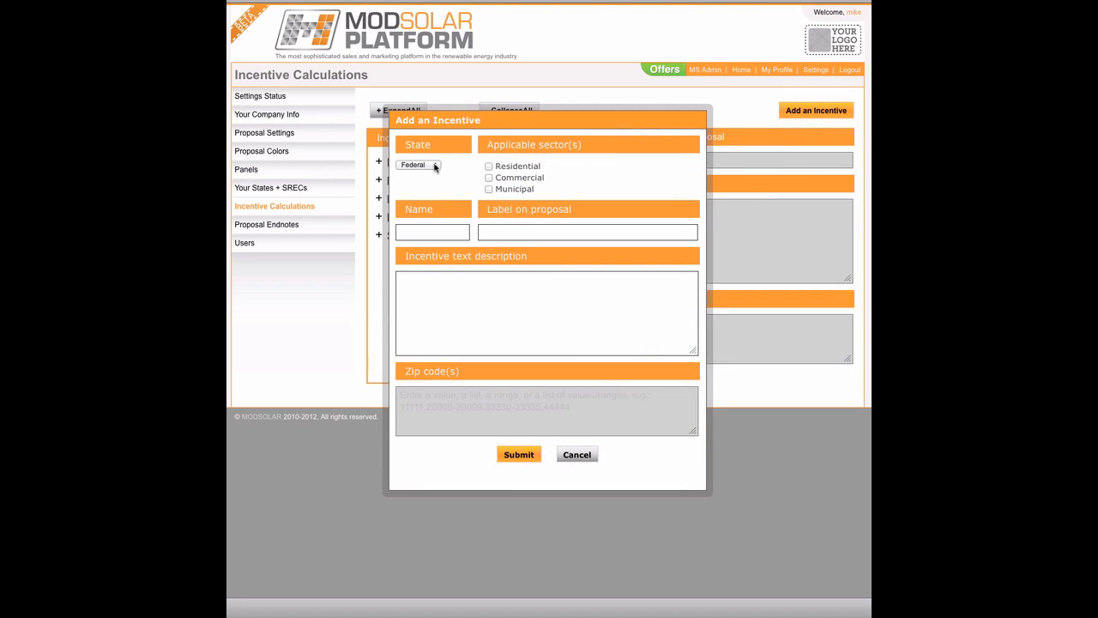
{"action": "left_click", "coordinate": [435, 166]}
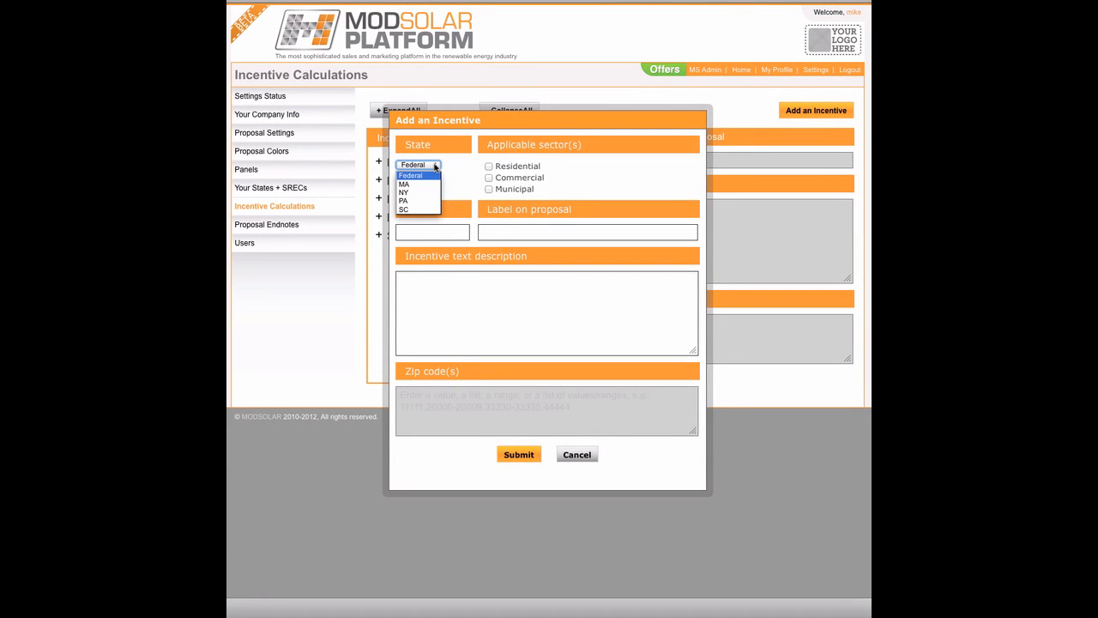
{"action": "left_click", "coordinate": [424, 193]}
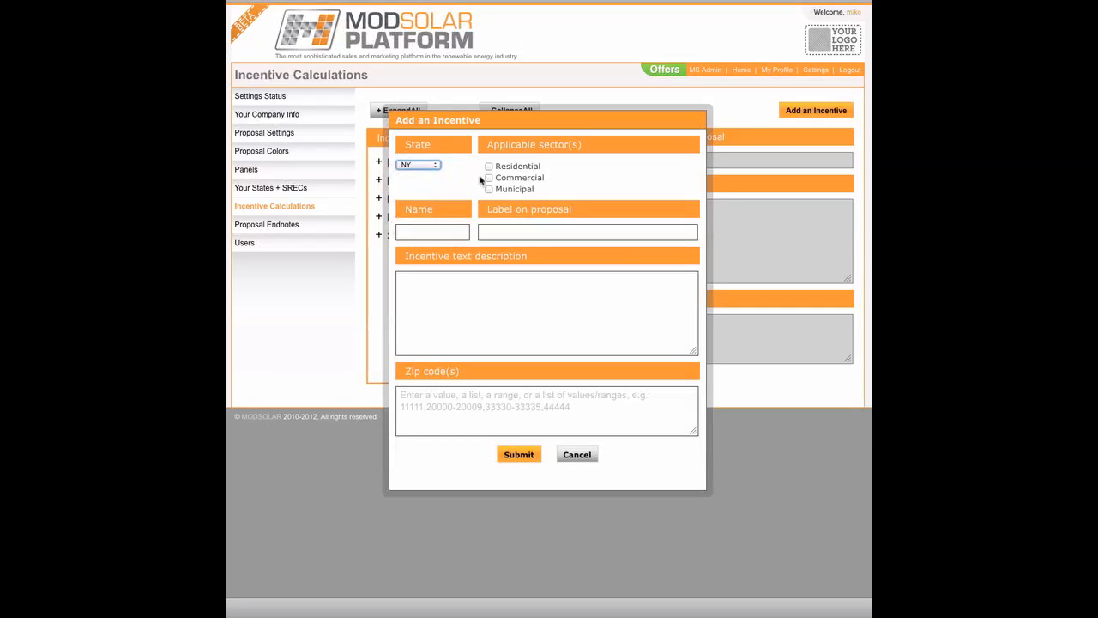
{"action": "left_click", "coordinate": [488, 177]}
{"action": "left_click", "coordinate": [489, 166]}
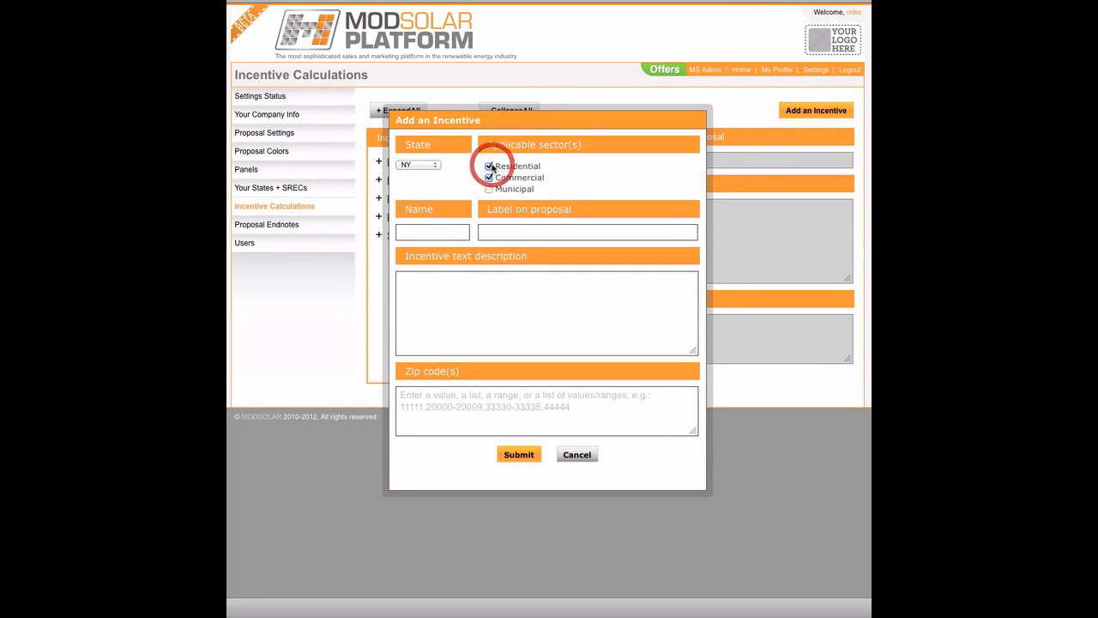
Name the incentive with the account user's first name plus "incentive" and label it with that name plus "solar is great incentive".
{"action": "left_click", "coordinate": [445, 228]}
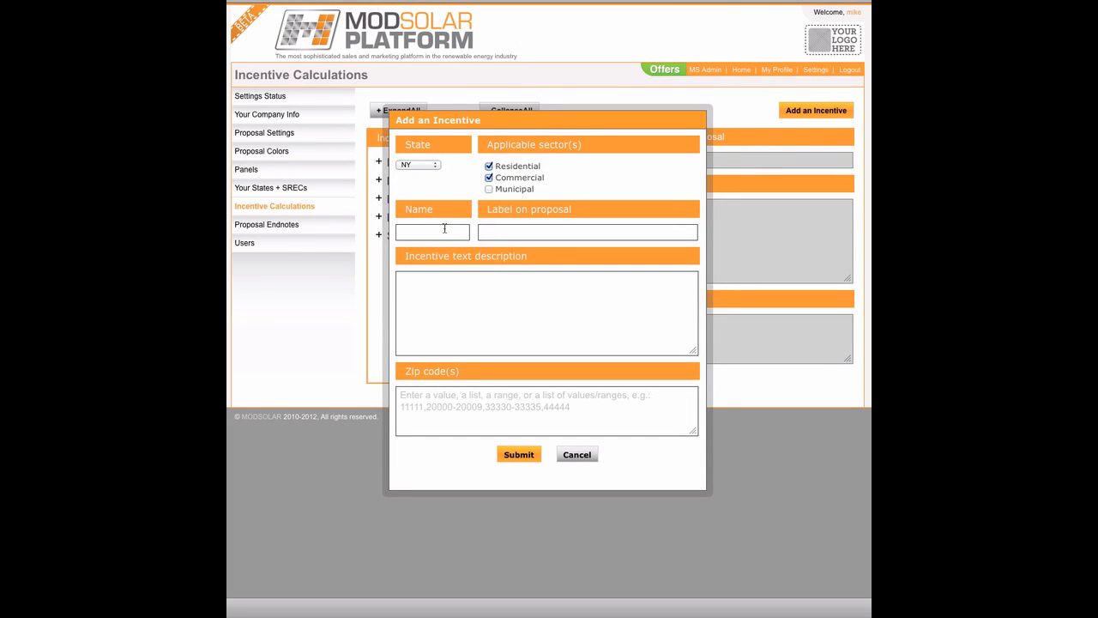
{"action": "type", "text": "Mike incentive"}
{"action": "key", "text": "Tab"}
{"action": "type", "text": "Mike solar is great incentive"}
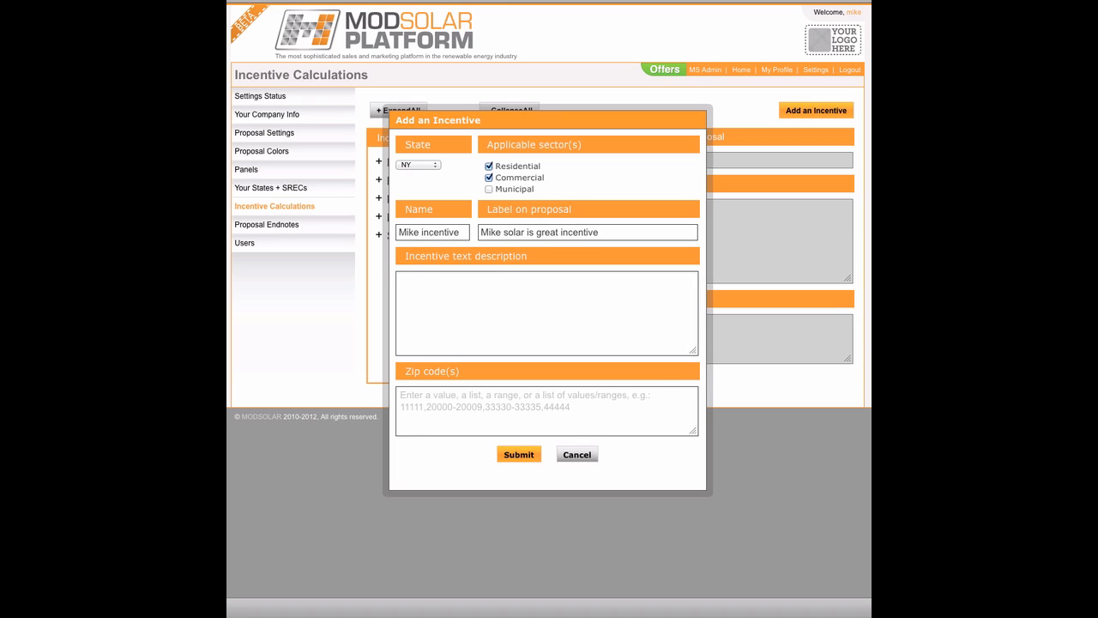
Submit the incentive with the description "$0.50 DC/Watt local income tax credit" and open the saved entry under NY.
{"action": "type", "text": "$1,000 rebate flat"}
{"action": "key", "text": "ctrl+a"}
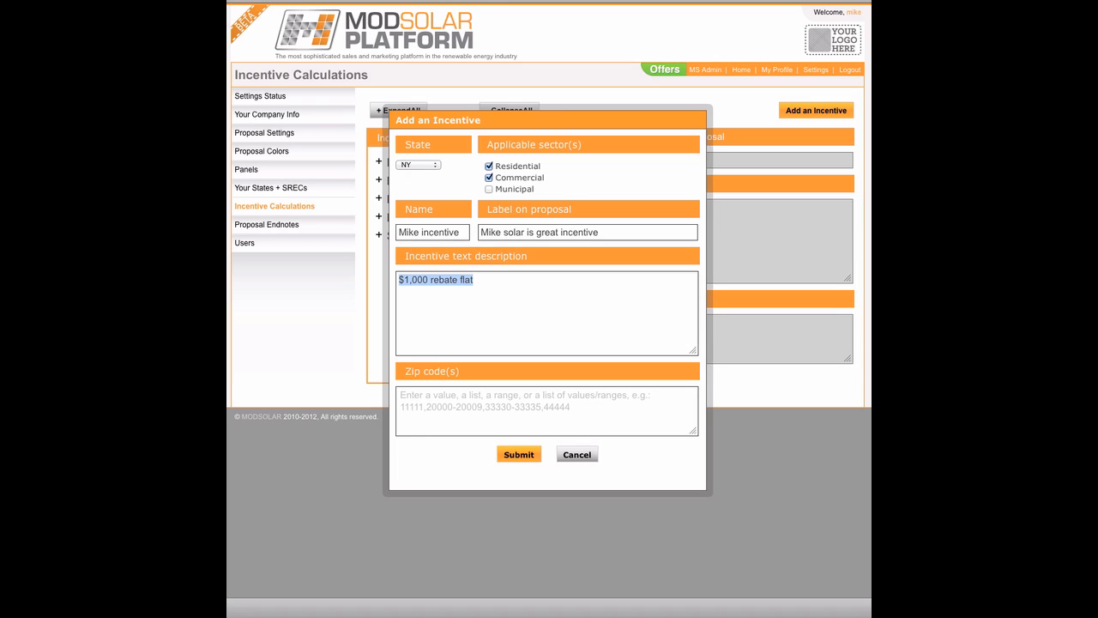
{"action": "type", "text": "$00"}
{"action": "key", "text": "BackSpace"}
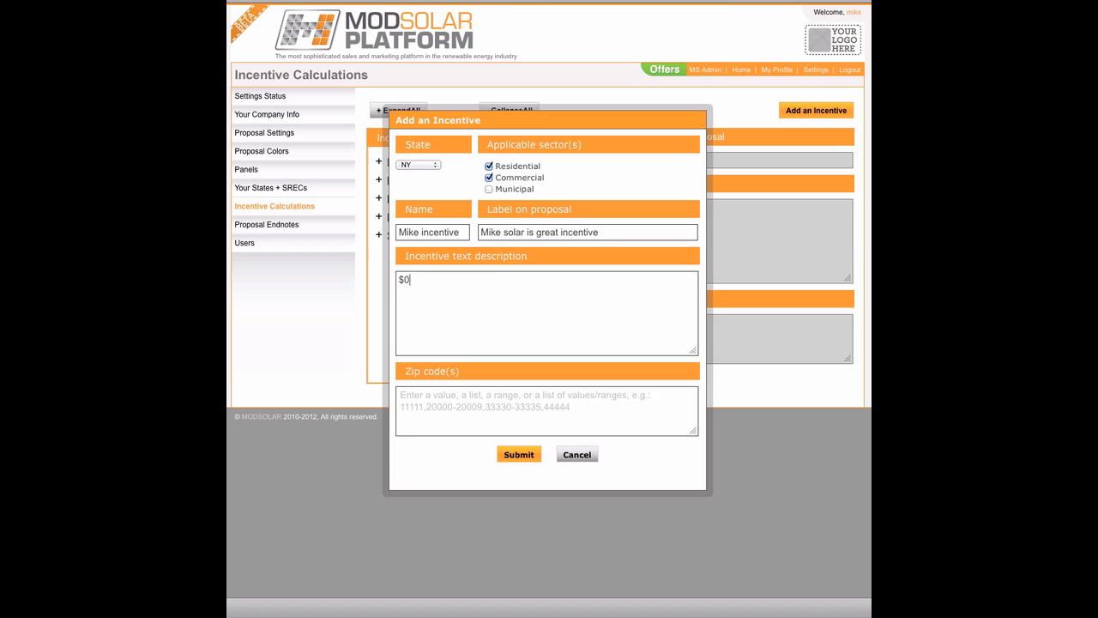
{"action": "type", "text": ".50 DC/Watt local income t"}
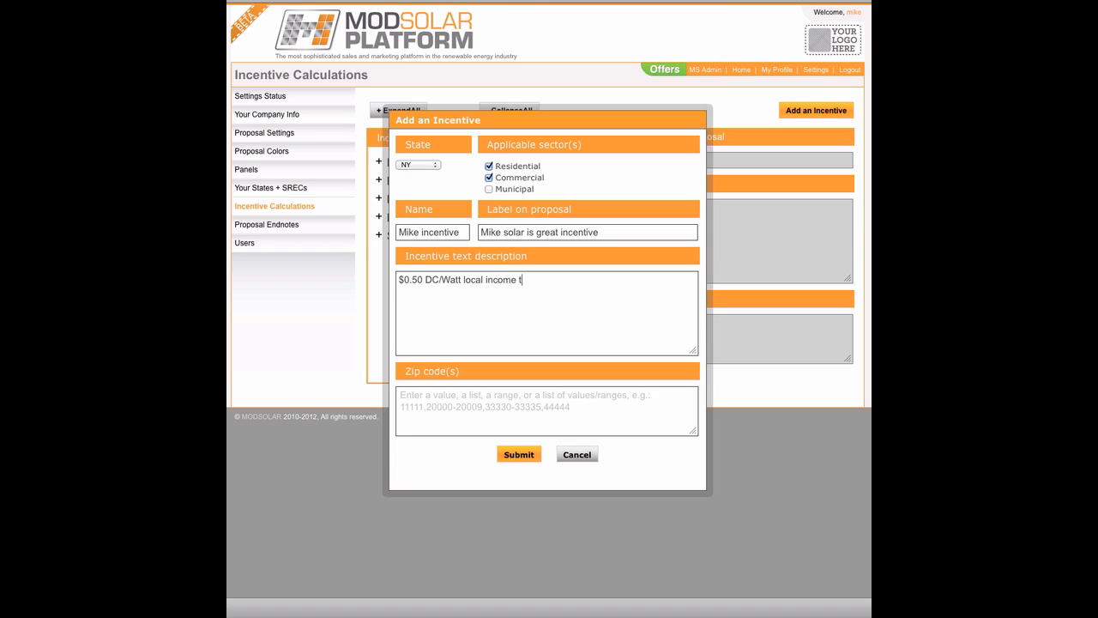
{"action": "type", "text": "ax credit"}
{"action": "left_click", "coordinate": [530, 459]}
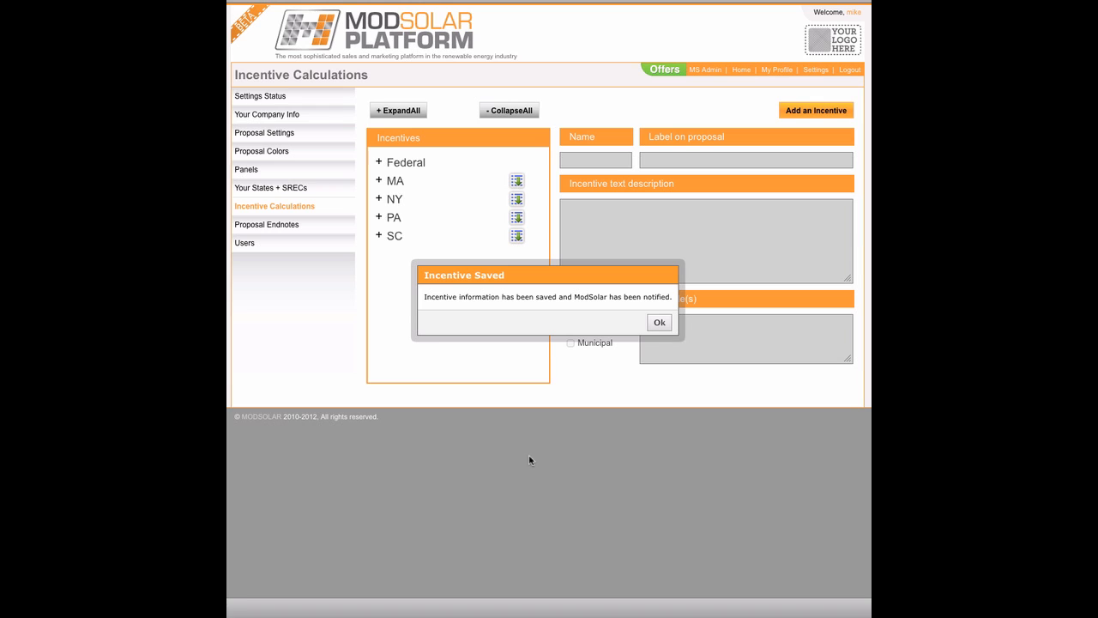
{"action": "left_click", "coordinate": [660, 323]}
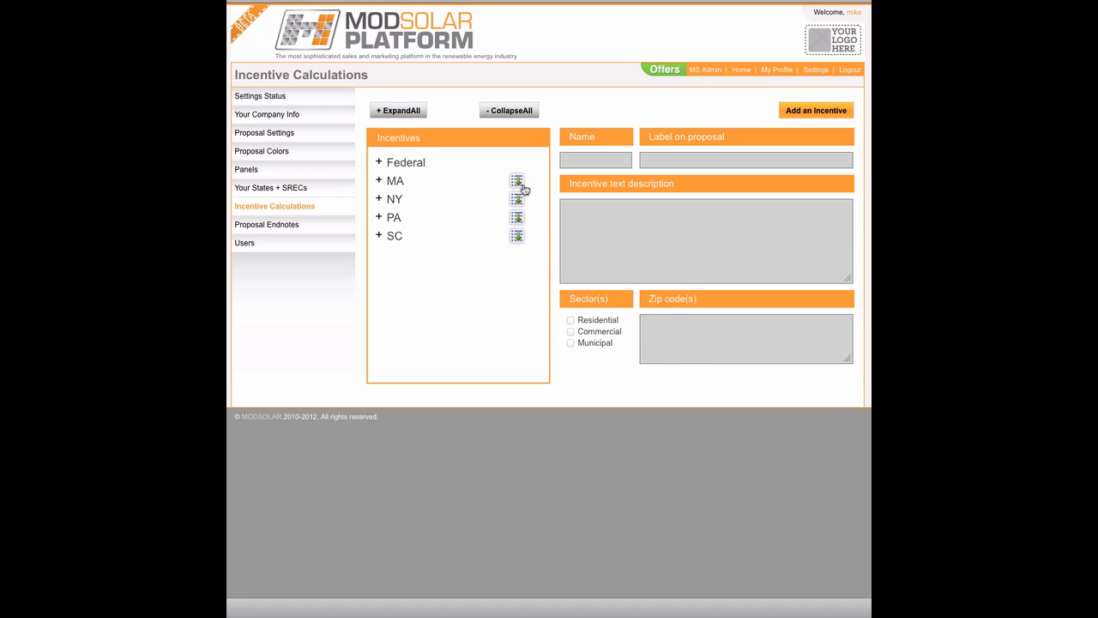
{"action": "left_click", "coordinate": [379, 199]}
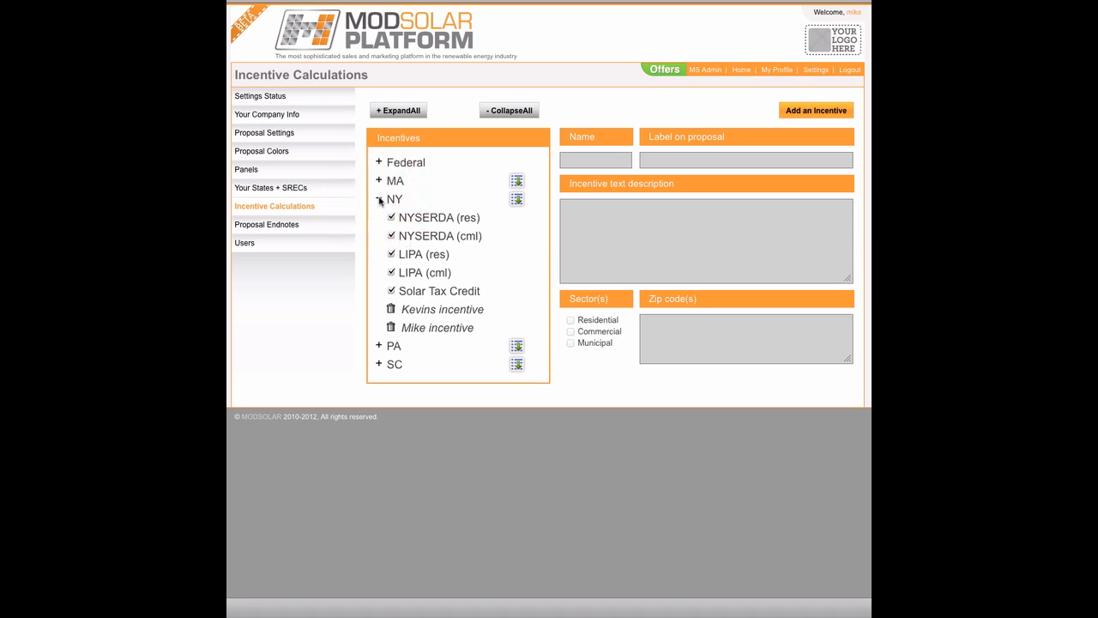
{"action": "left_click", "coordinate": [448, 333]}
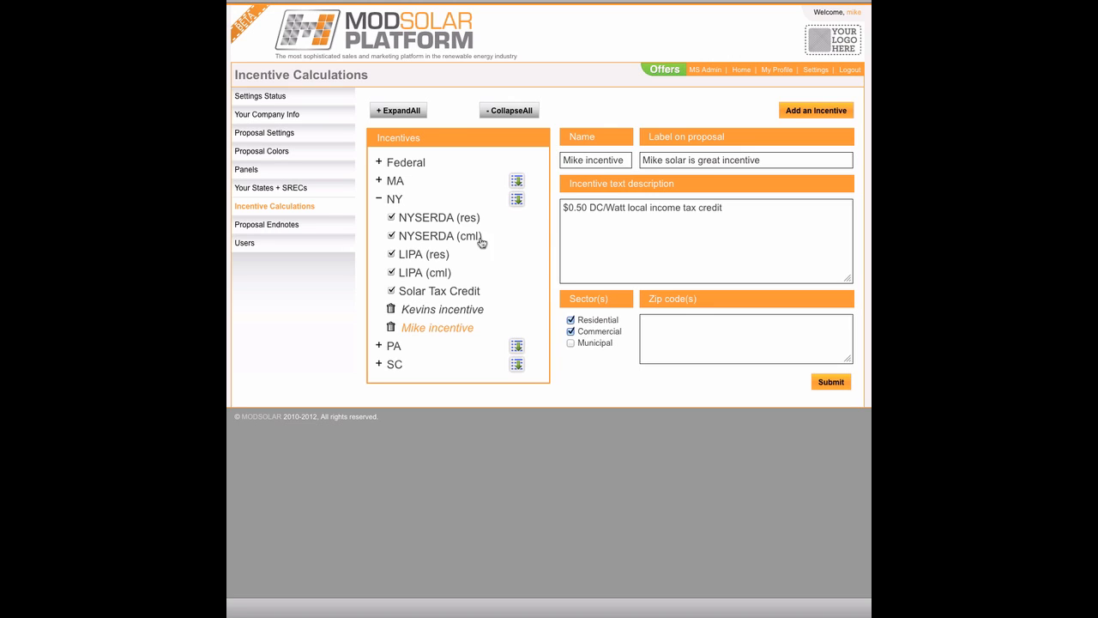
In the NY calculation sequence, move LIPA (cml) to directly after NYSERDA (res).
{"action": "left_click", "coordinate": [517, 202]}
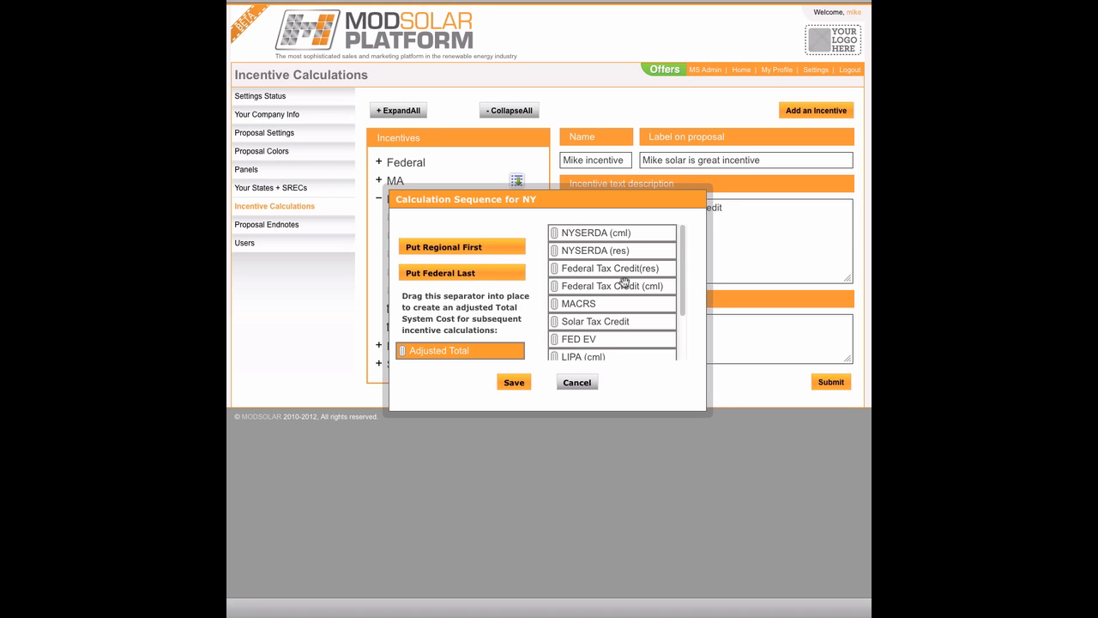
{"action": "scroll", "coordinate": [626, 292], "scroll_direction": "down", "scroll_amount": 2}
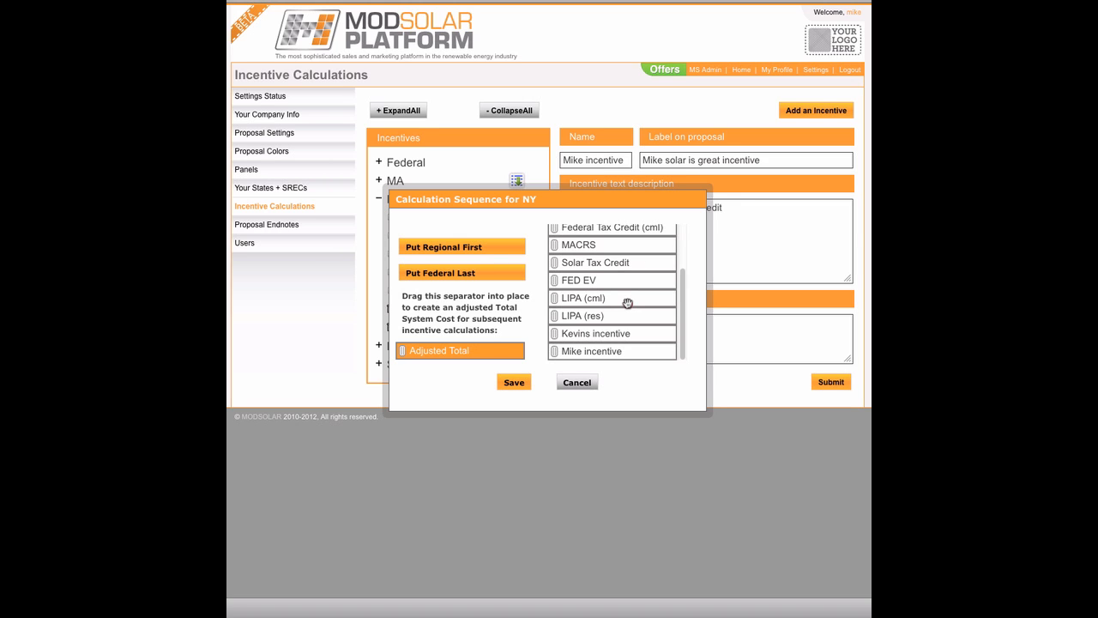
{"action": "left_click_drag", "start_coordinate": [629, 303], "coordinate": [629, 235]}
{"action": "scroll", "coordinate": [630, 248], "scroll_direction": "up", "scroll_amount": 2}
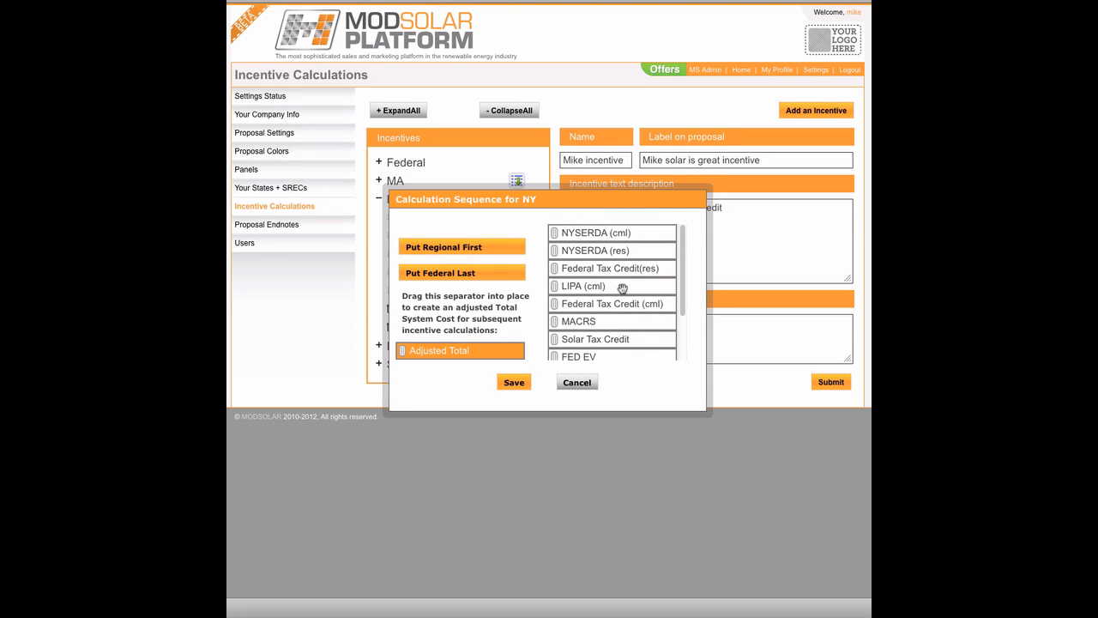
{"action": "left_click_drag", "start_coordinate": [621, 290], "coordinate": [624, 275]}
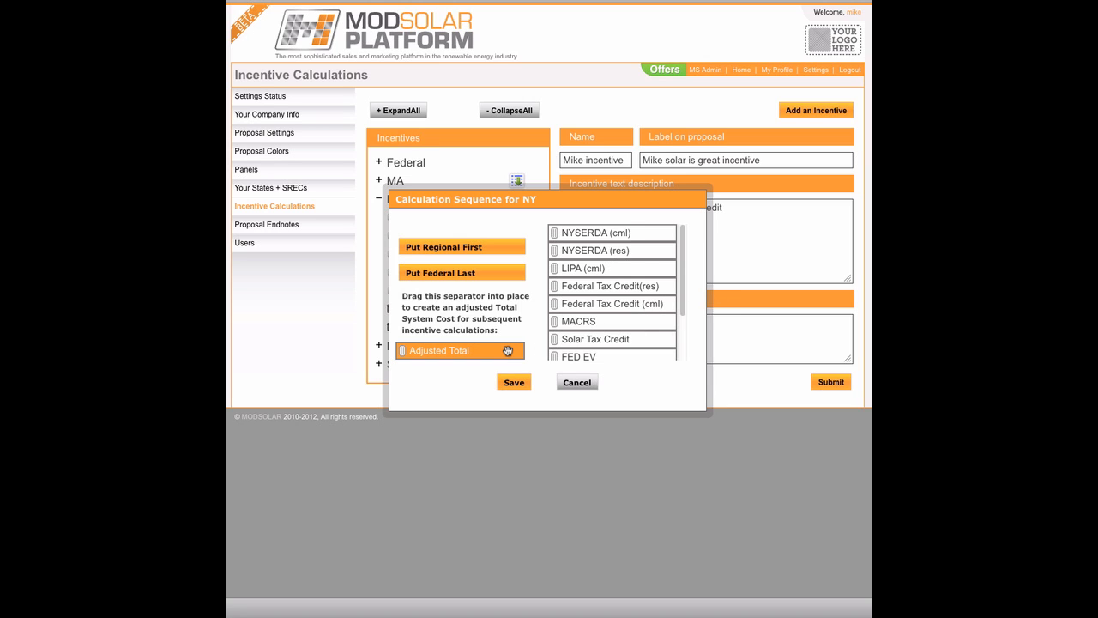
Insert an Adjusted Total separator between MACRS and Solar Tax Credit in the NY sequence and save it.
{"action": "left_click_drag", "start_coordinate": [508, 351], "coordinate": [660, 285]}
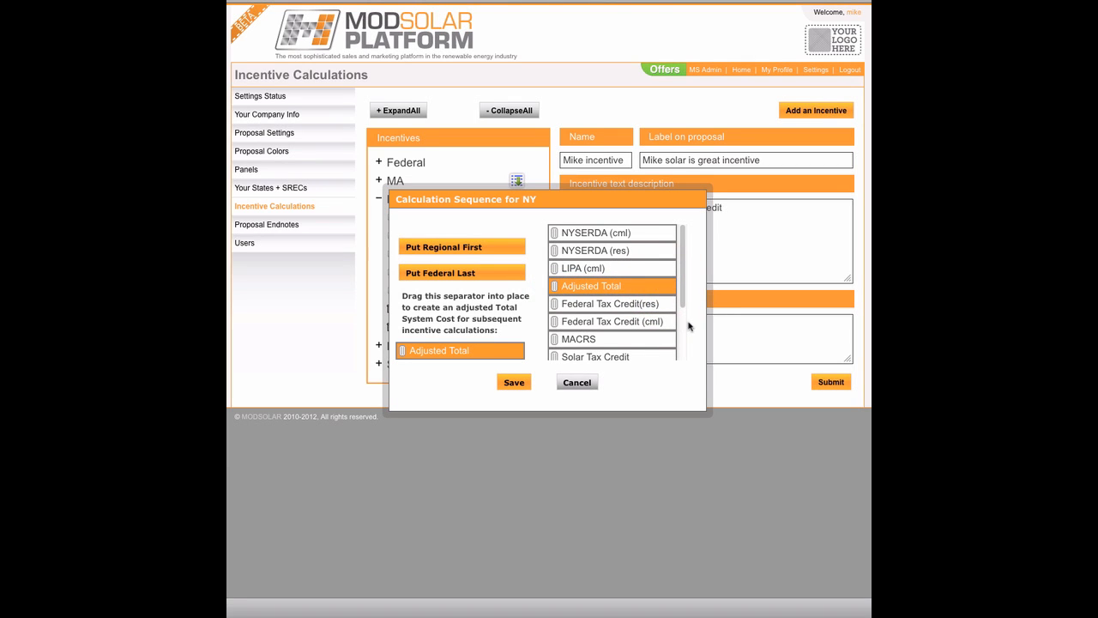
{"action": "left_click_drag", "start_coordinate": [651, 286], "coordinate": [647, 341]}
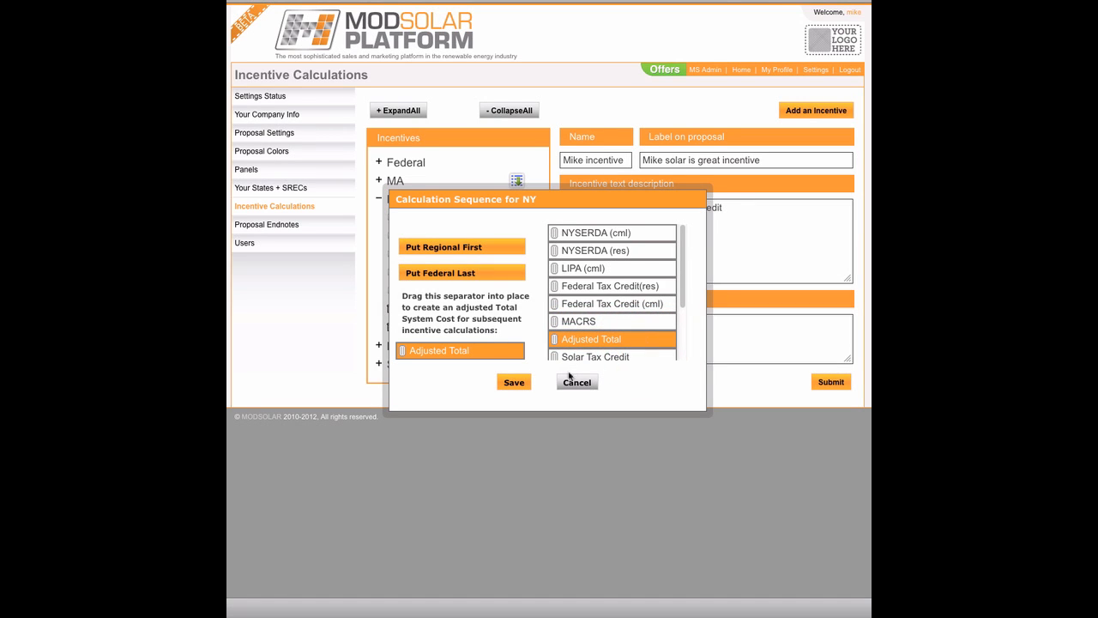
{"action": "left_click", "coordinate": [518, 382]}
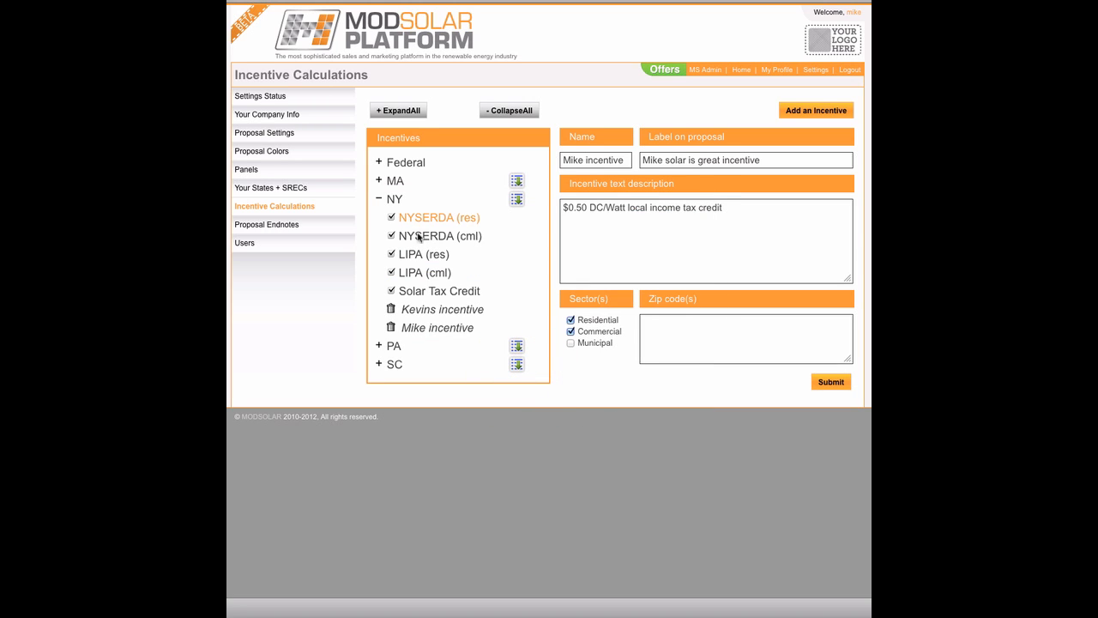
Add MD to the company's states, keeping its default SREC values, and save it.
{"action": "left_click", "coordinate": [319, 189]}
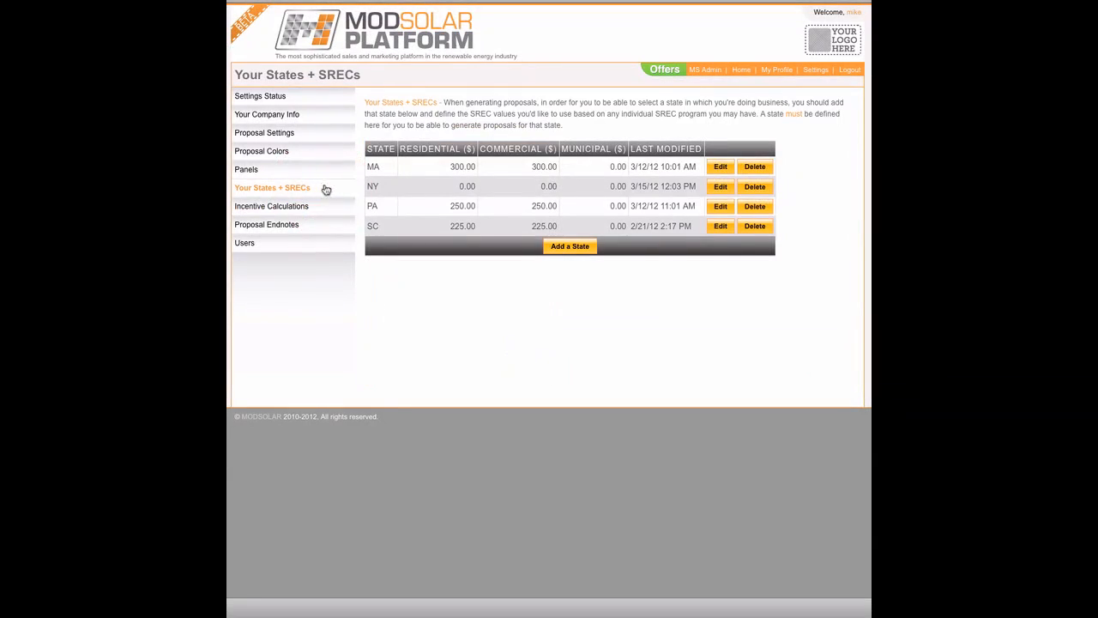
{"action": "left_click", "coordinate": [571, 246]}
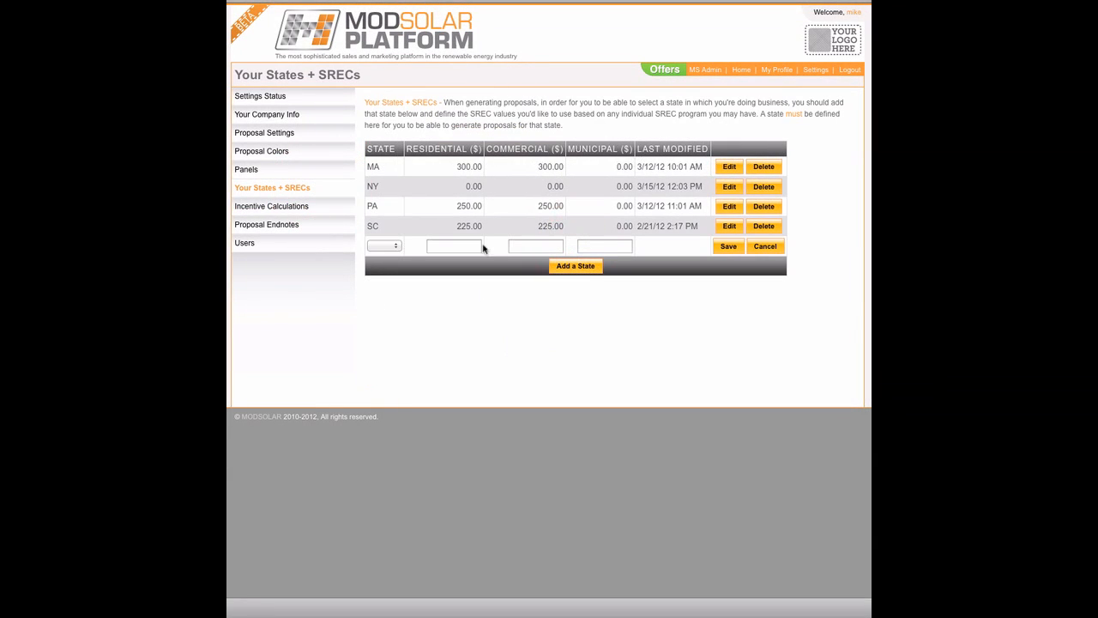
{"action": "left_click", "coordinate": [393, 246]}
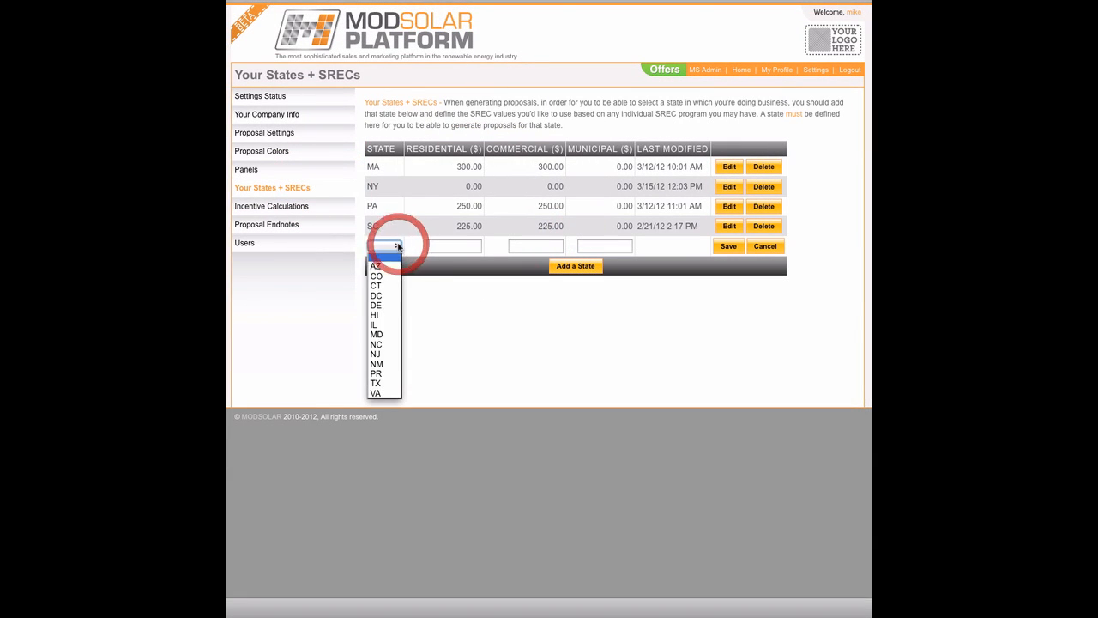
{"action": "left_click", "coordinate": [379, 334]}
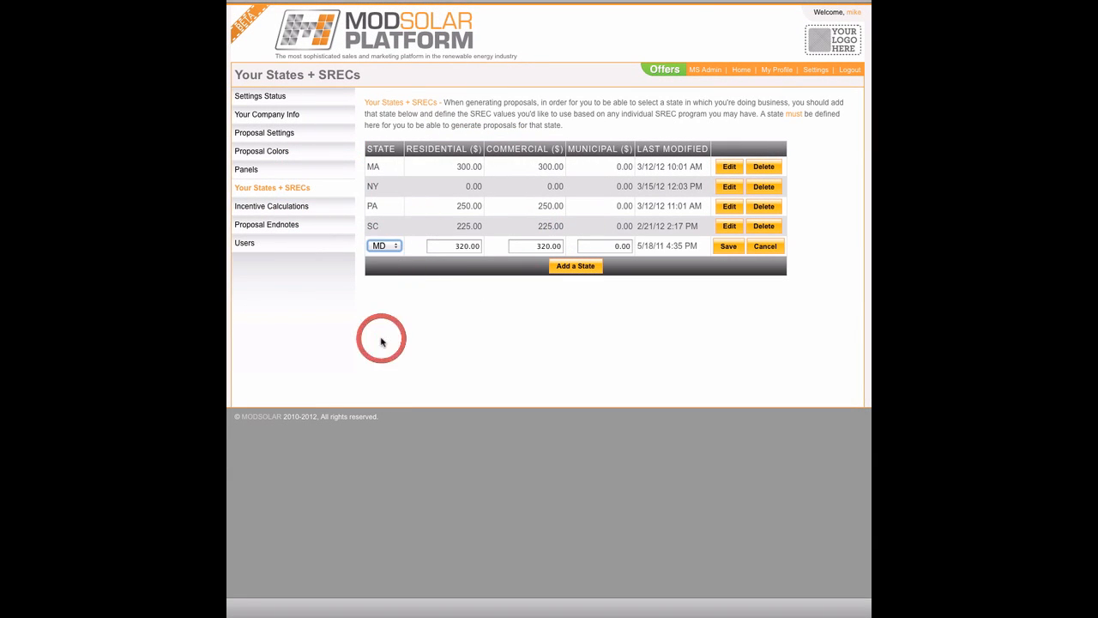
{"action": "left_click", "coordinate": [722, 248]}
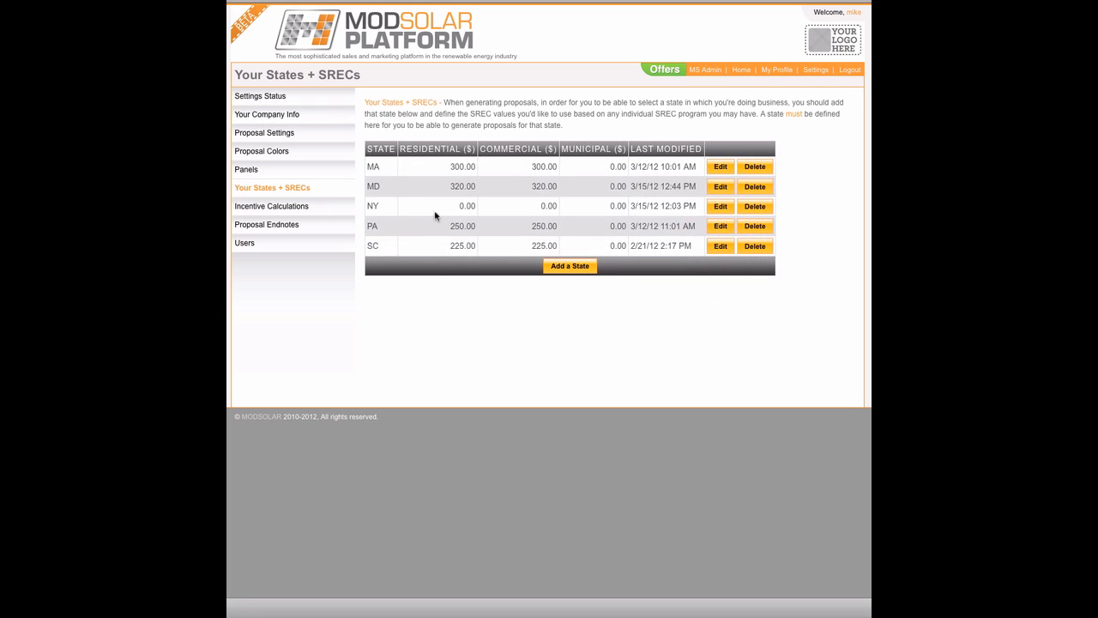
Examine the details of MD's Solar Energy Grant incentive and return to the settings status overview.
{"action": "left_click", "coordinate": [314, 206]}
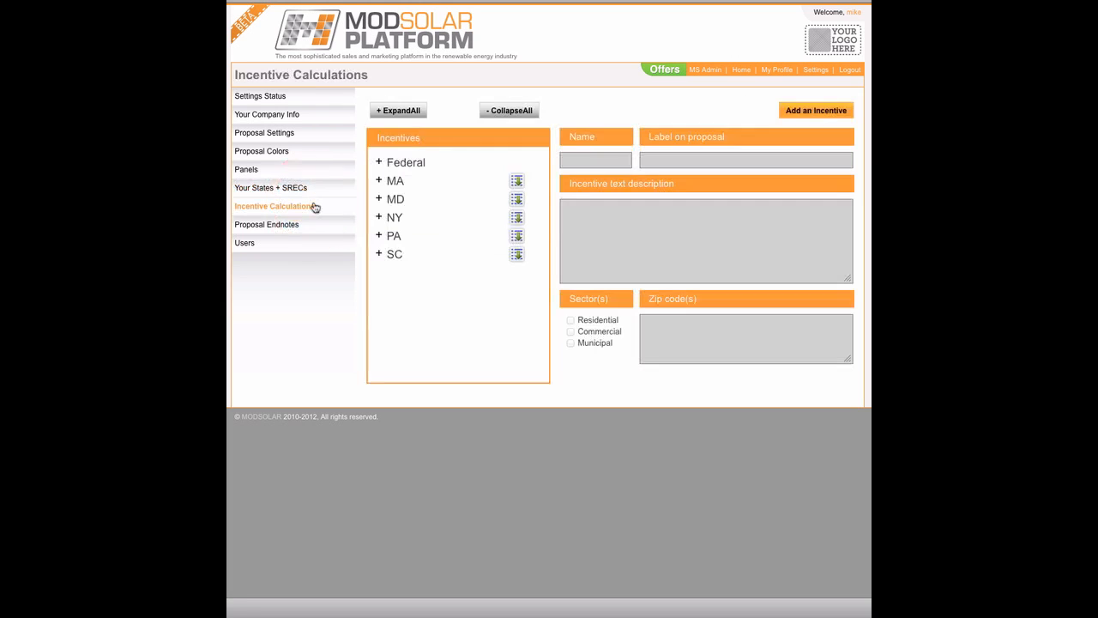
{"action": "left_click", "coordinate": [380, 199]}
{"action": "left_click", "coordinate": [434, 220]}
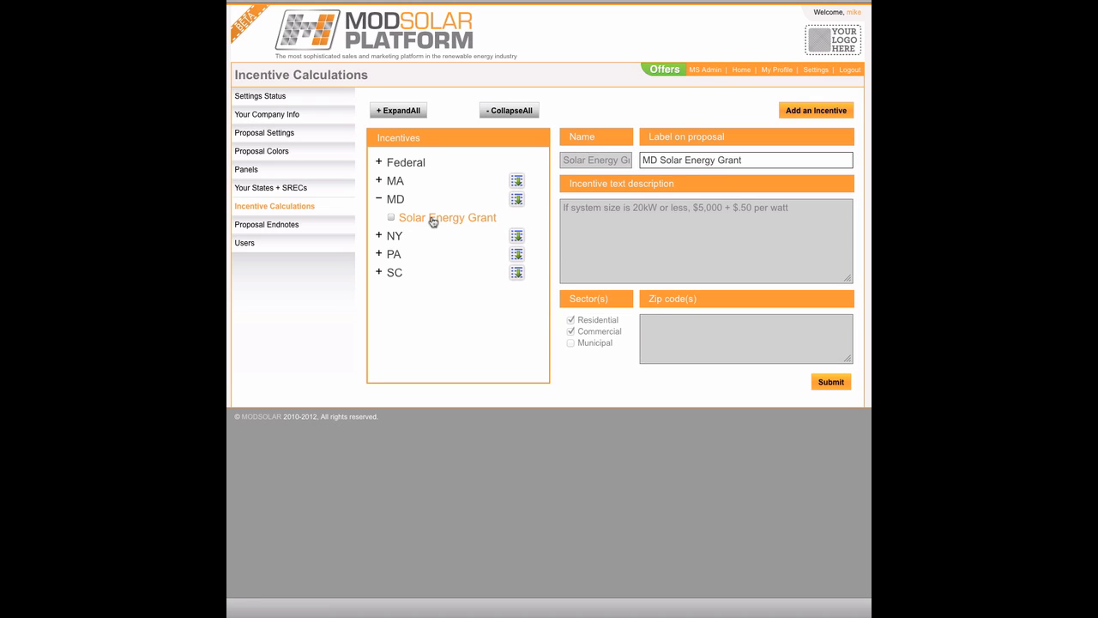
{"action": "left_click", "coordinate": [308, 103]}
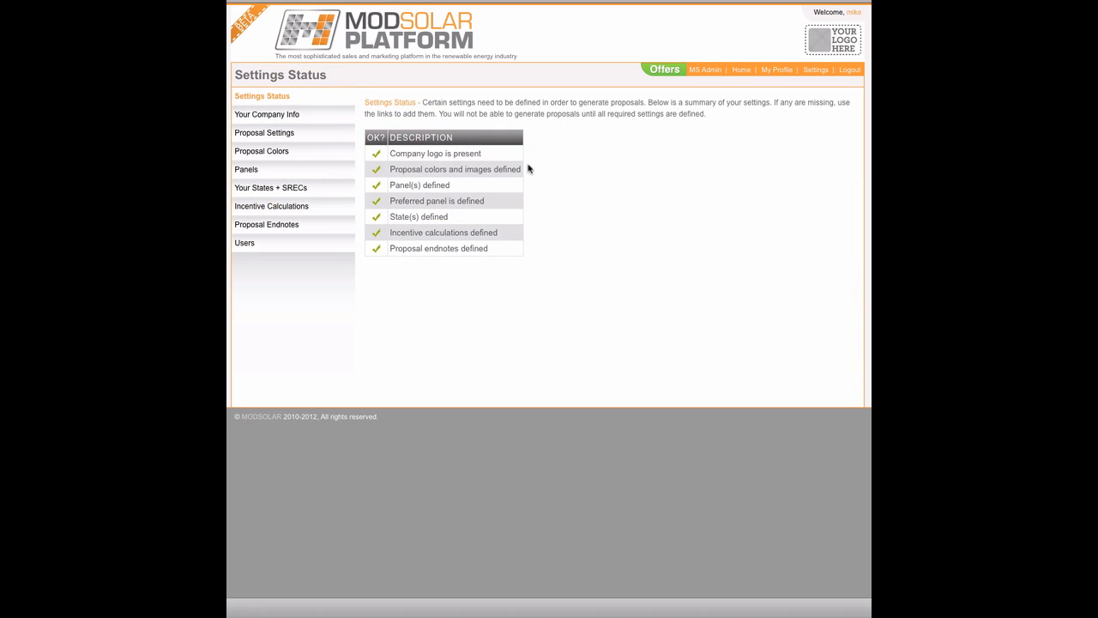